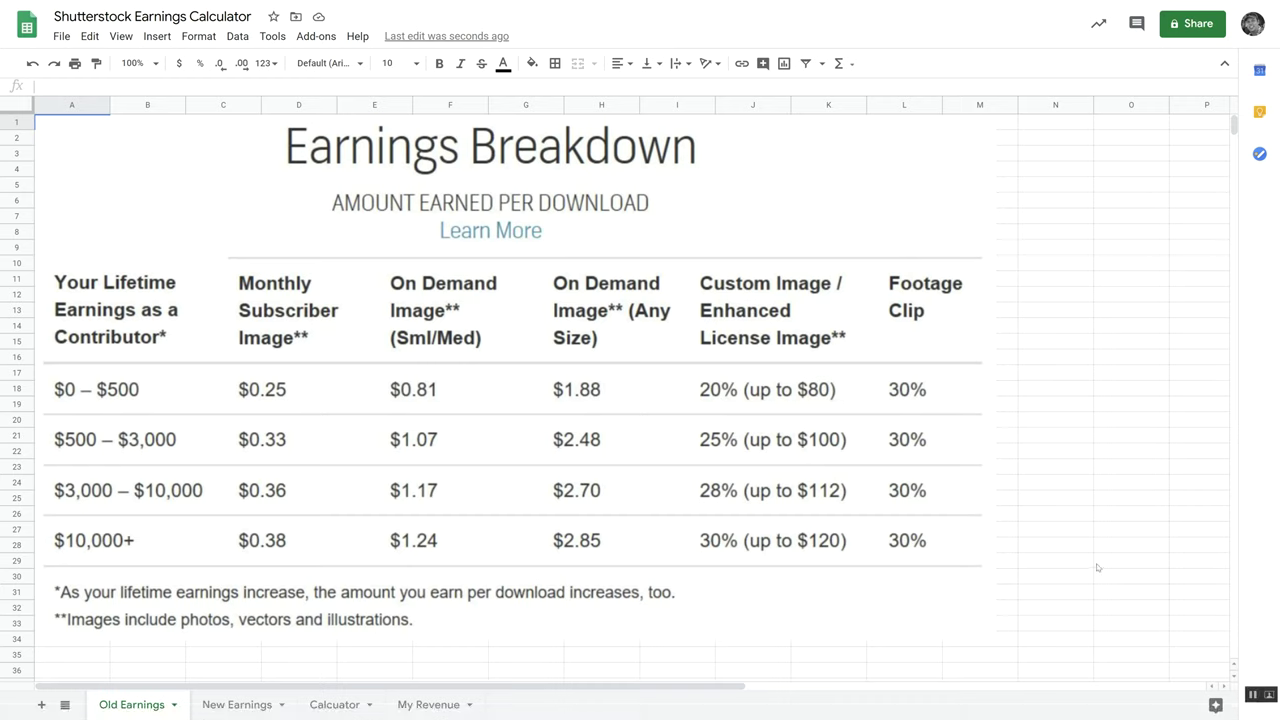
- Review the old earnings breakdown per download, and open the New Earnings sheet to view the new image and video levels
click(1097, 566)
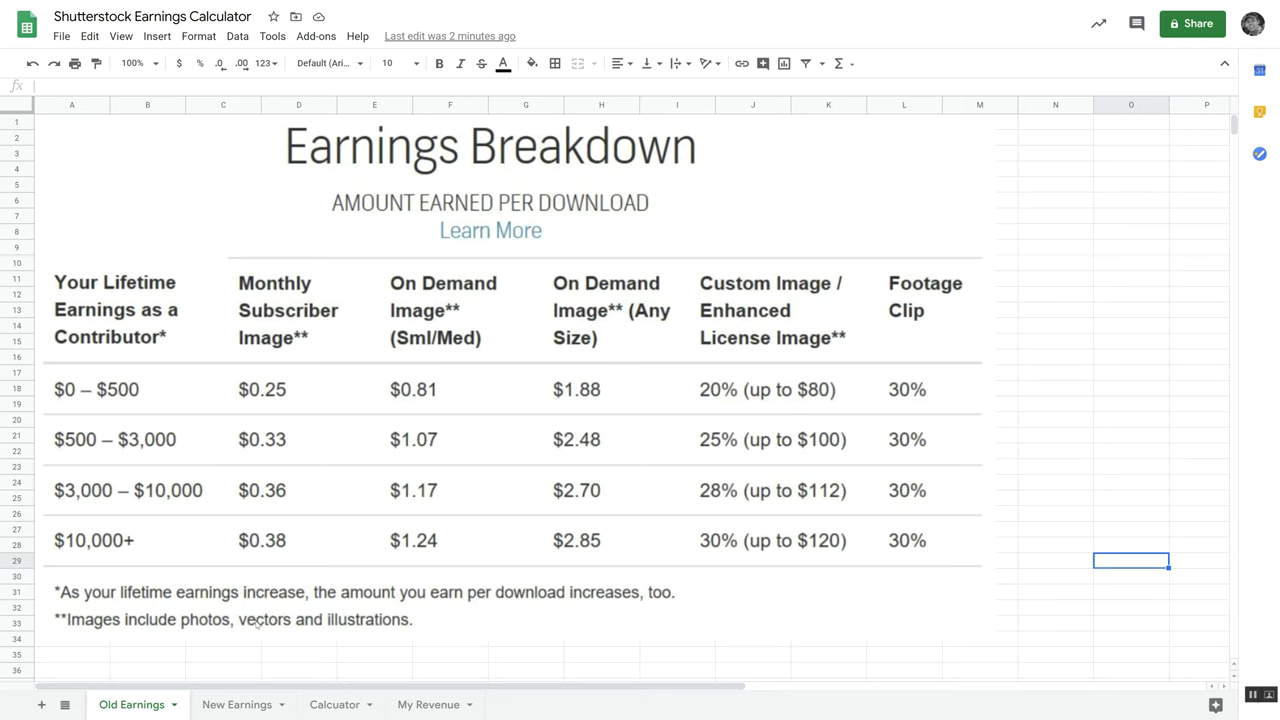
click(238, 705)
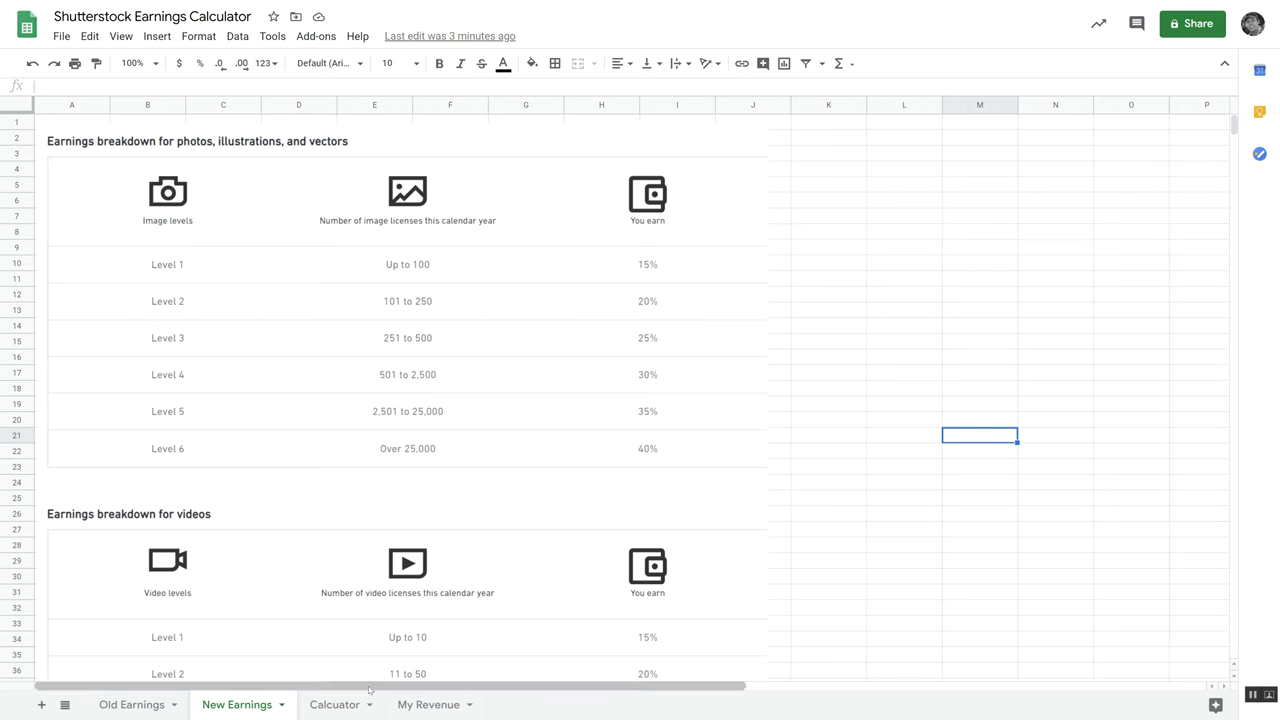
- On the Calcuator sheet, compare the 750 / month subscription's previous Level 3 and Level 4 payouts with its new 15% payout
click(340, 705)
click(628, 218)
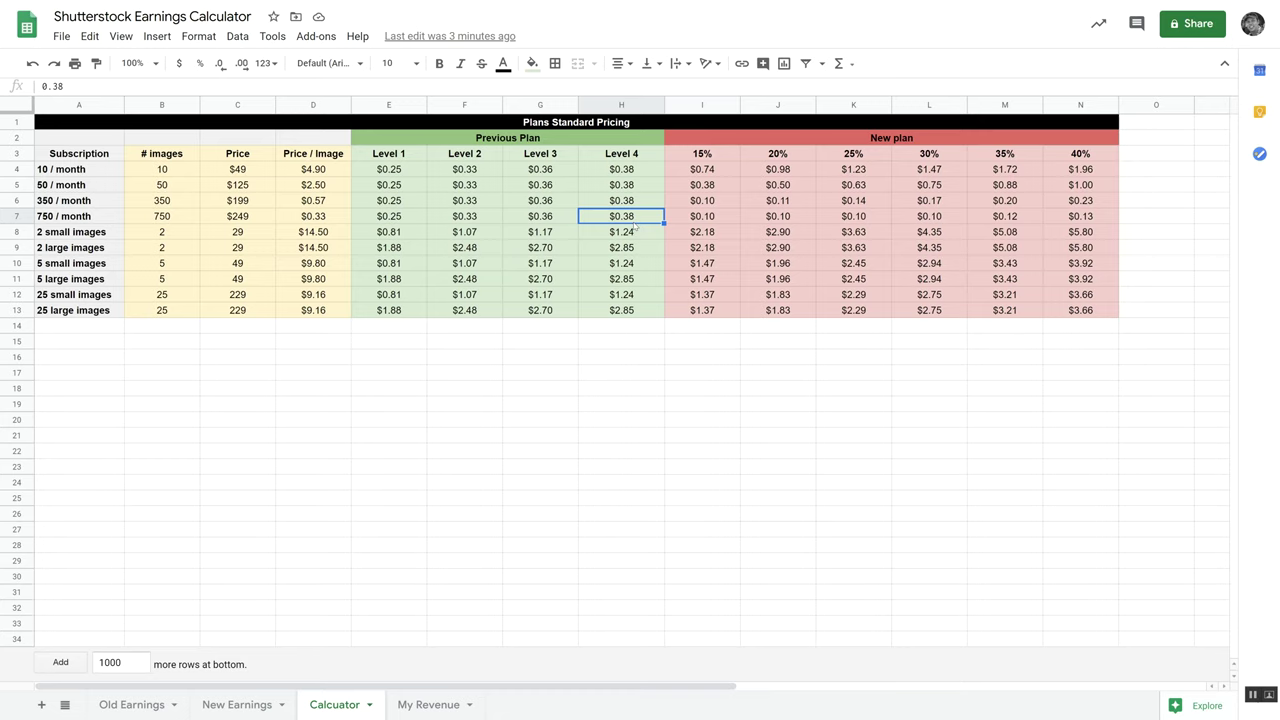
click(20, 216)
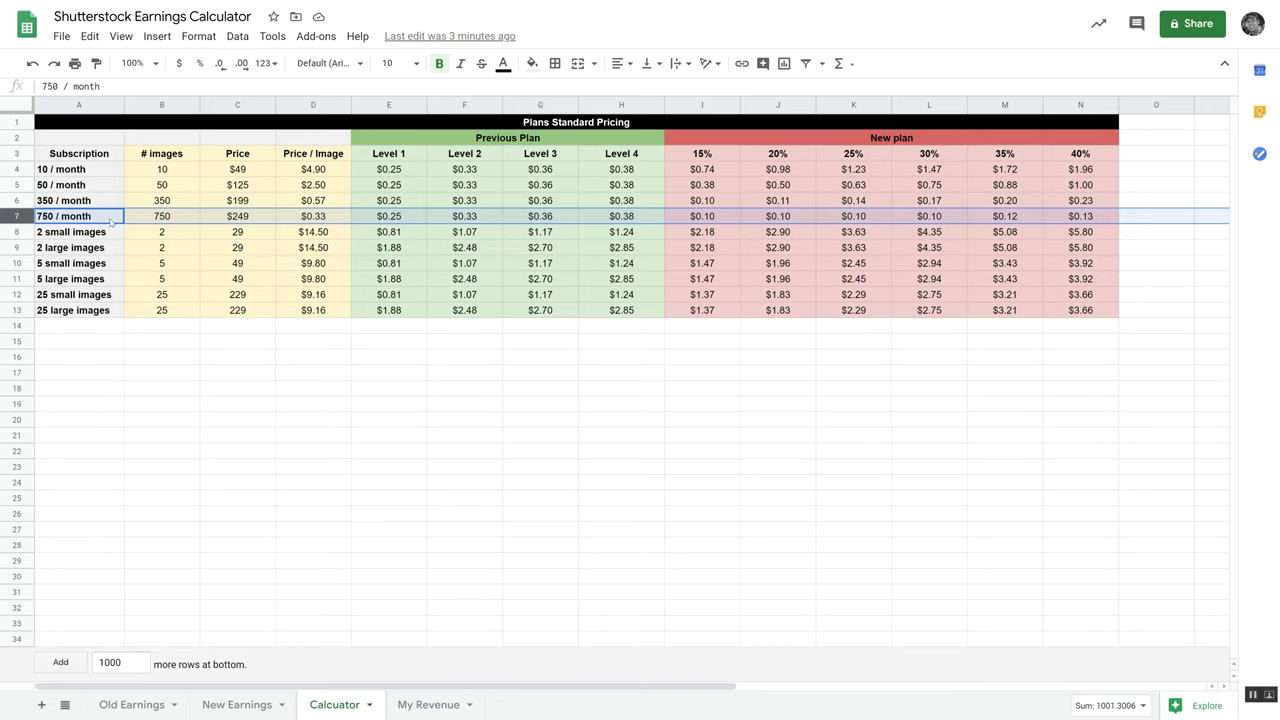
click(708, 218)
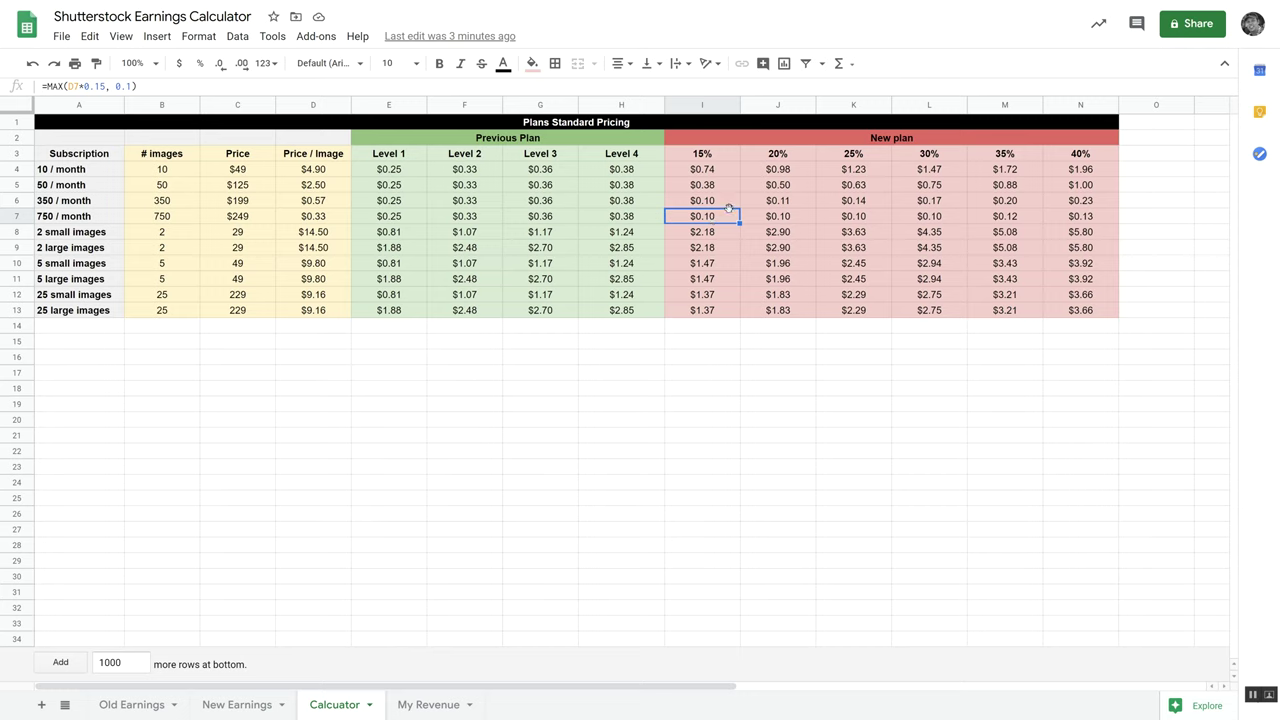
click(550, 222)
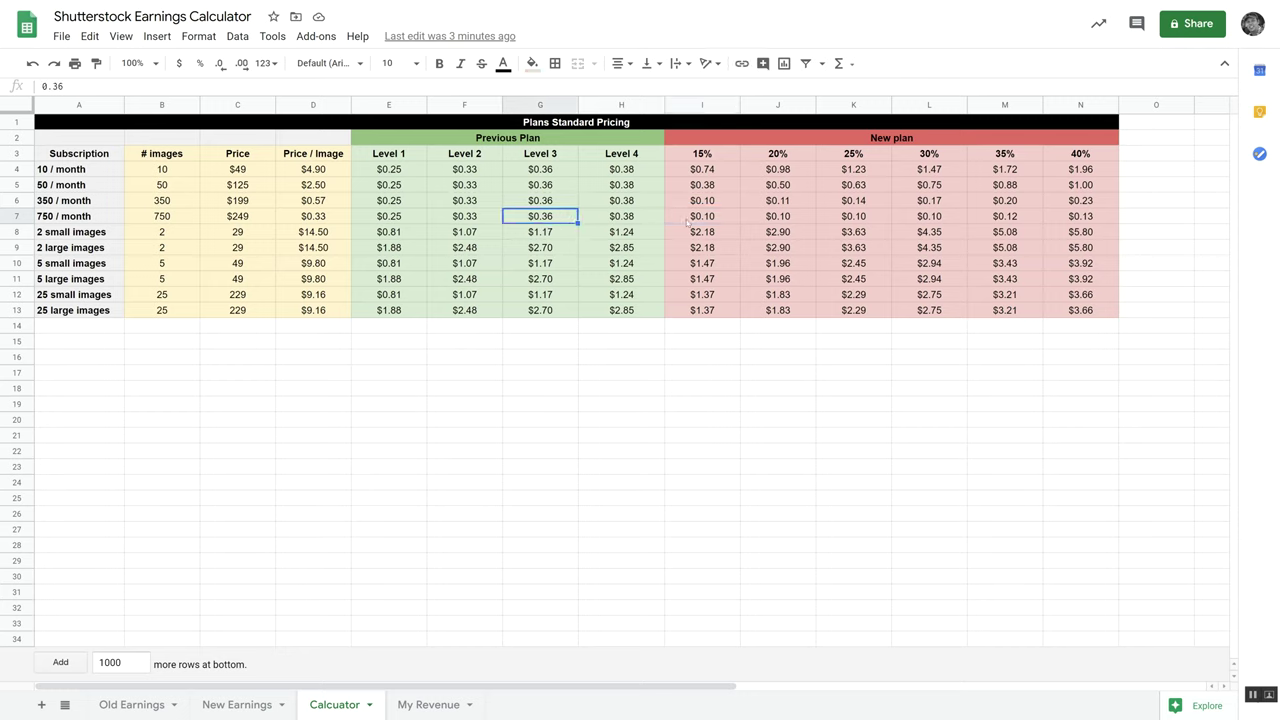
click(17, 216)
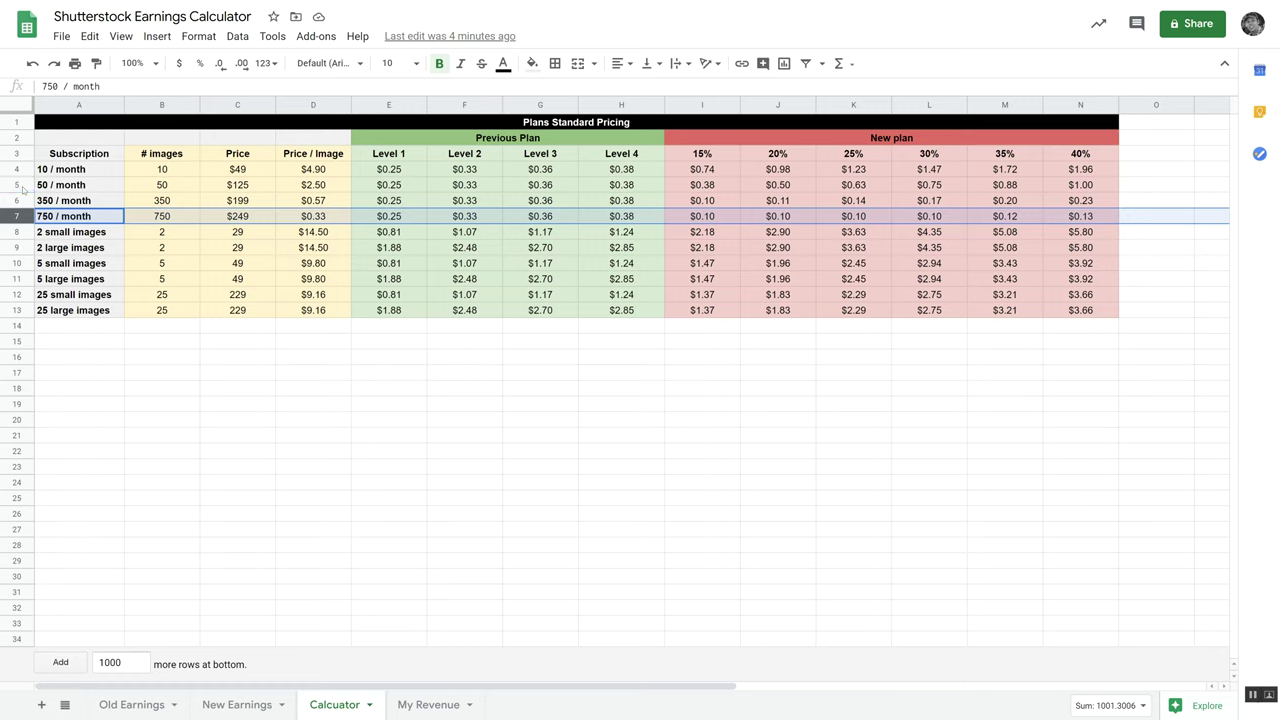
- Look over the subscription types, including the 50, 750 and 10 per month plans and the 2 small and 2 large image packs
click(20, 185)
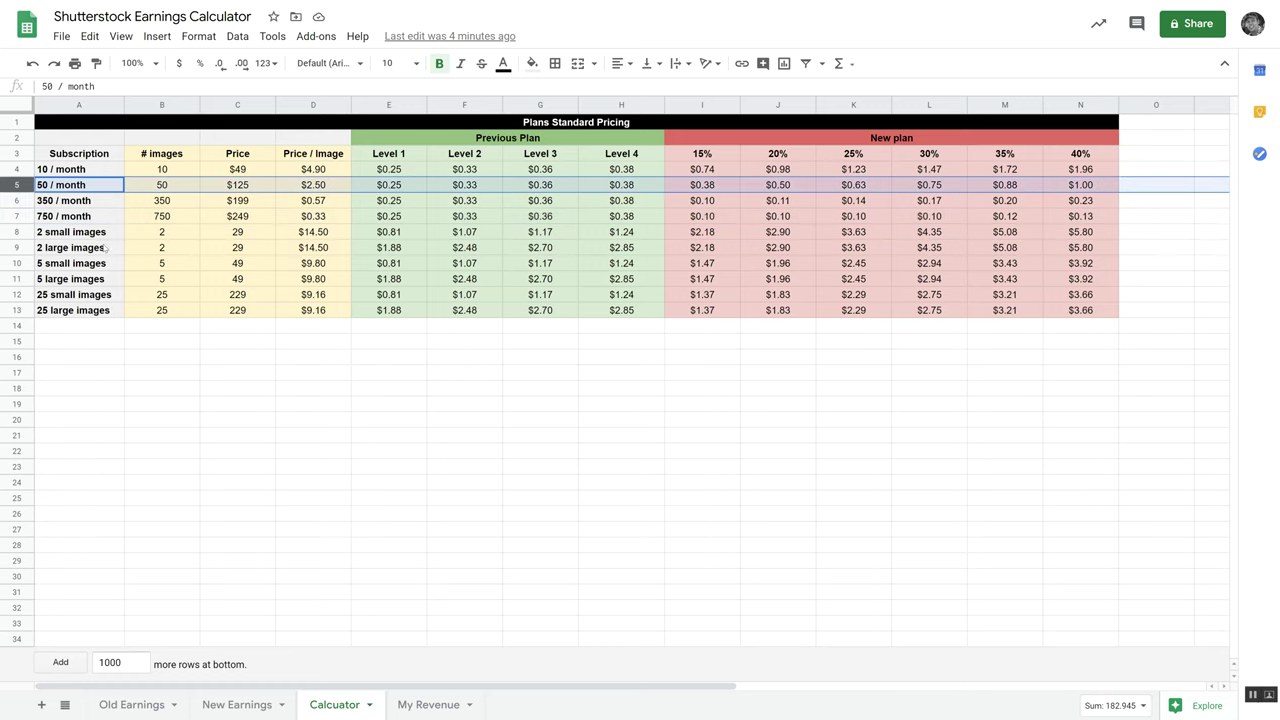
click(58, 221)
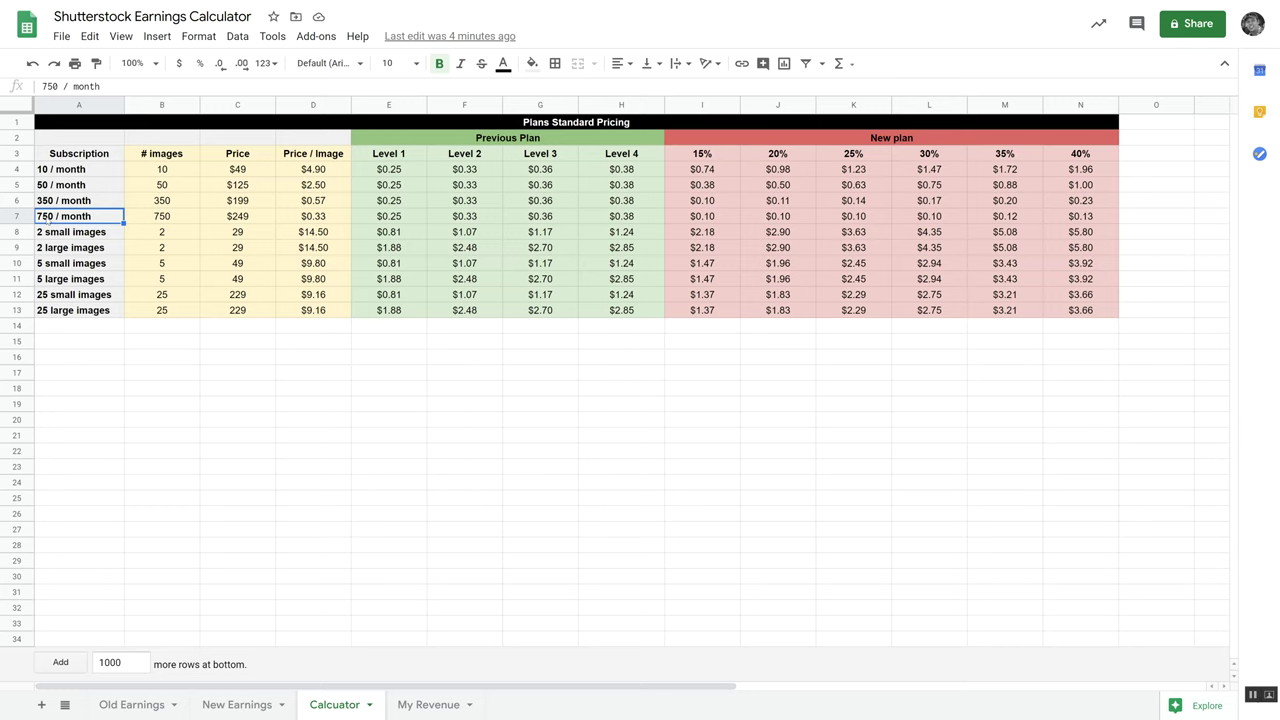
click(88, 174)
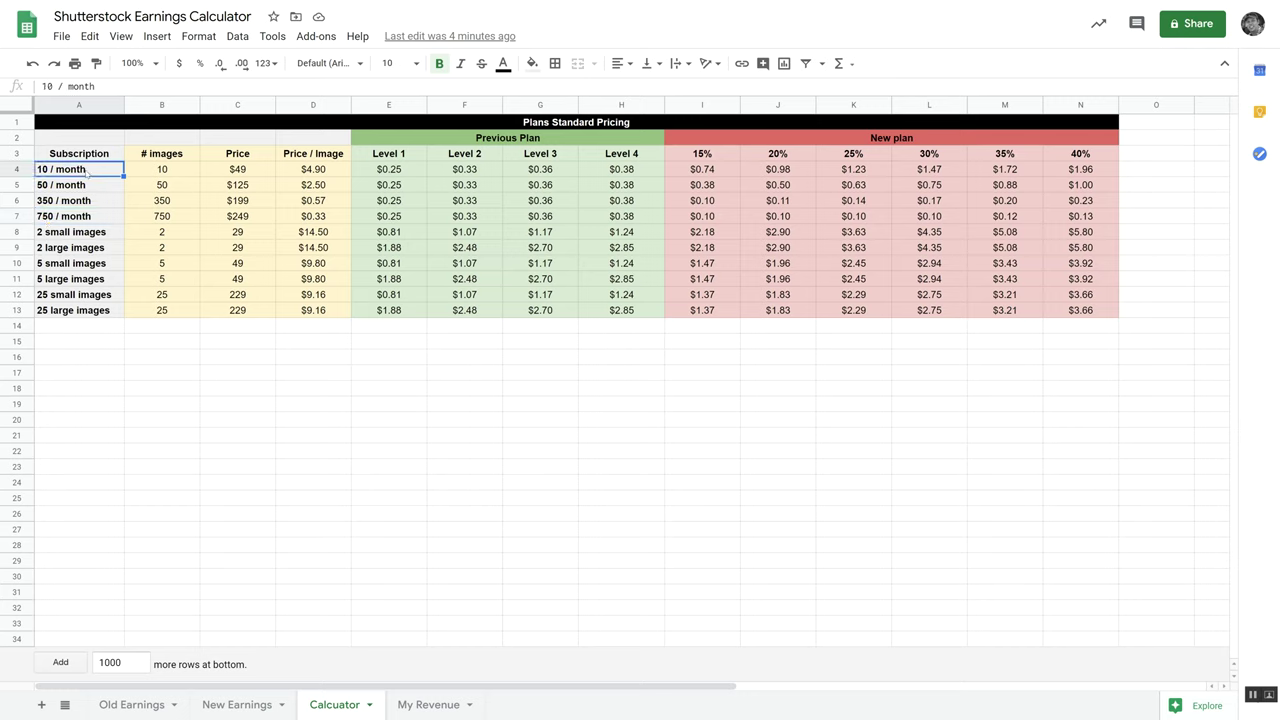
click(93, 233)
click(90, 249)
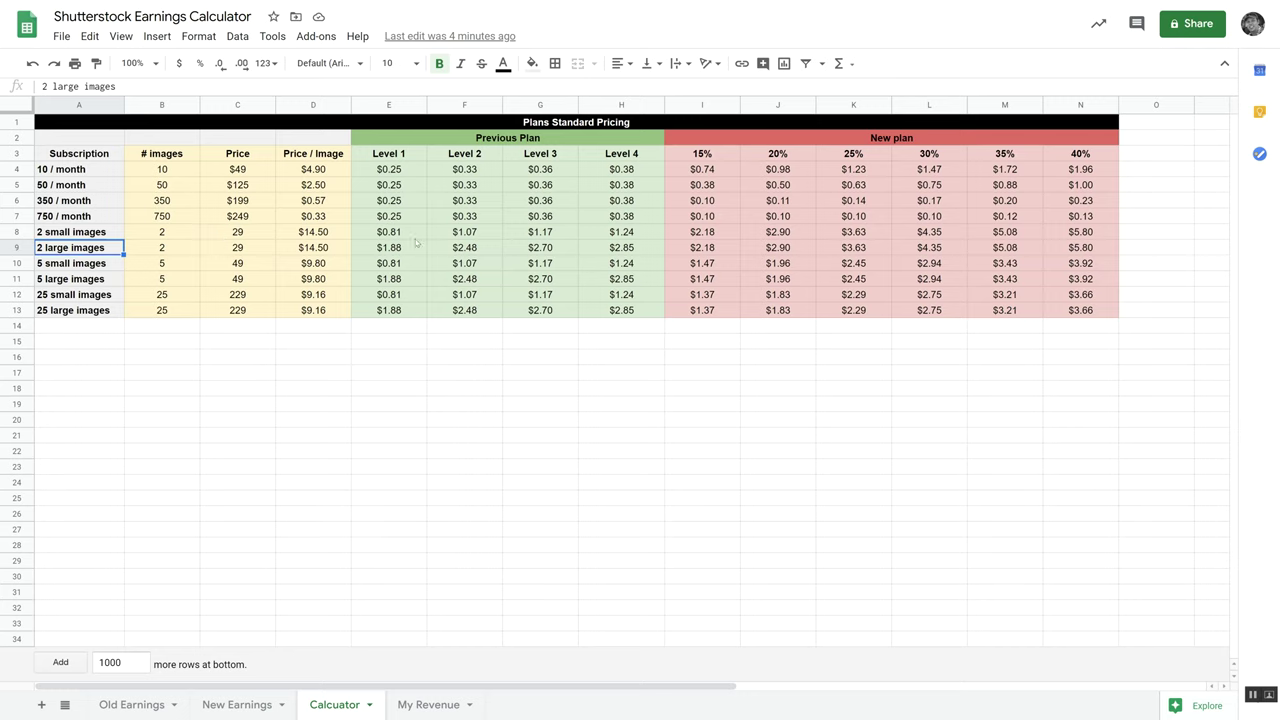
- Examine the image packs' previous Level 2 to 4 payouts and the Price / Image column for all subscriptions
drag(482, 237, 612, 317)
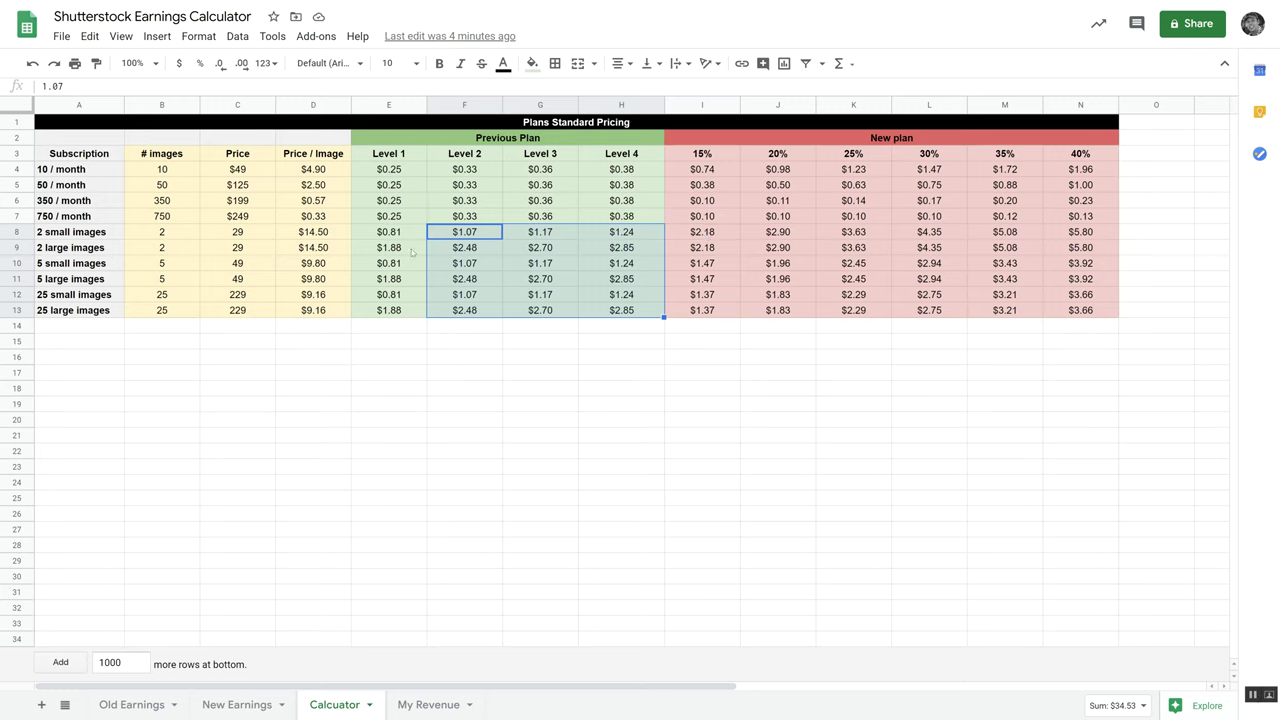
click(313, 172)
drag(323, 200, 316, 310)
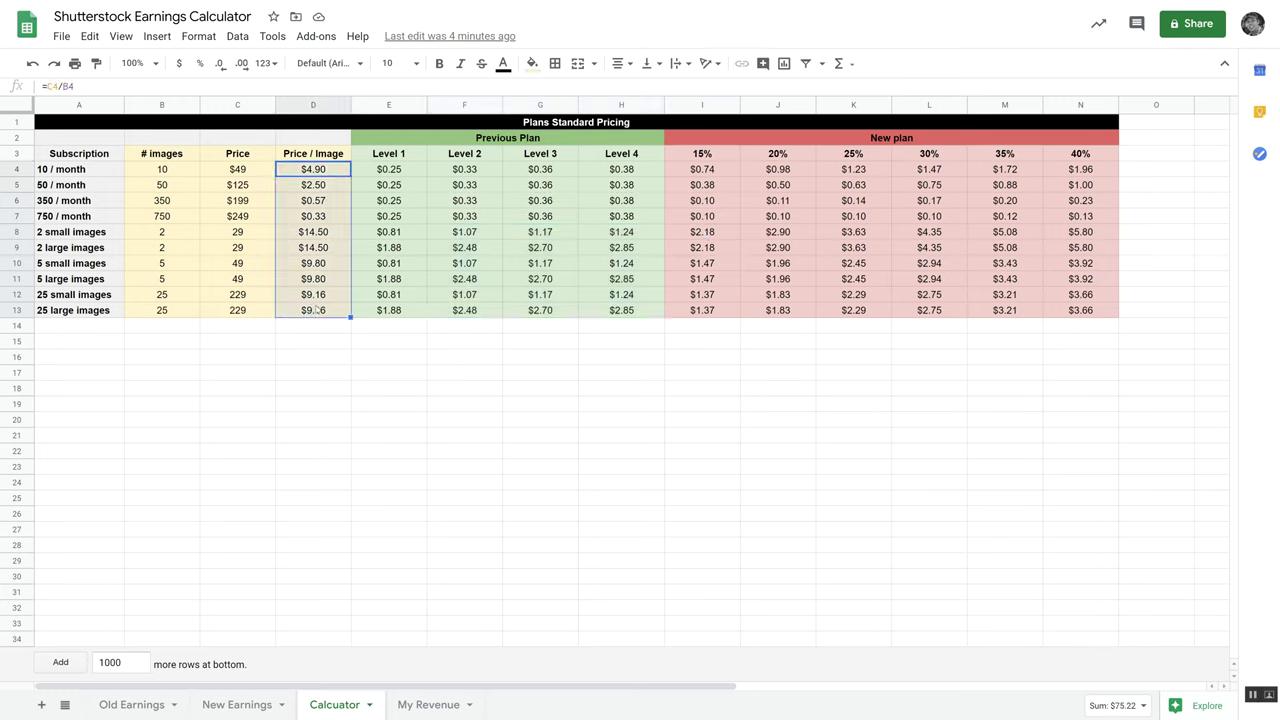
click(320, 250)
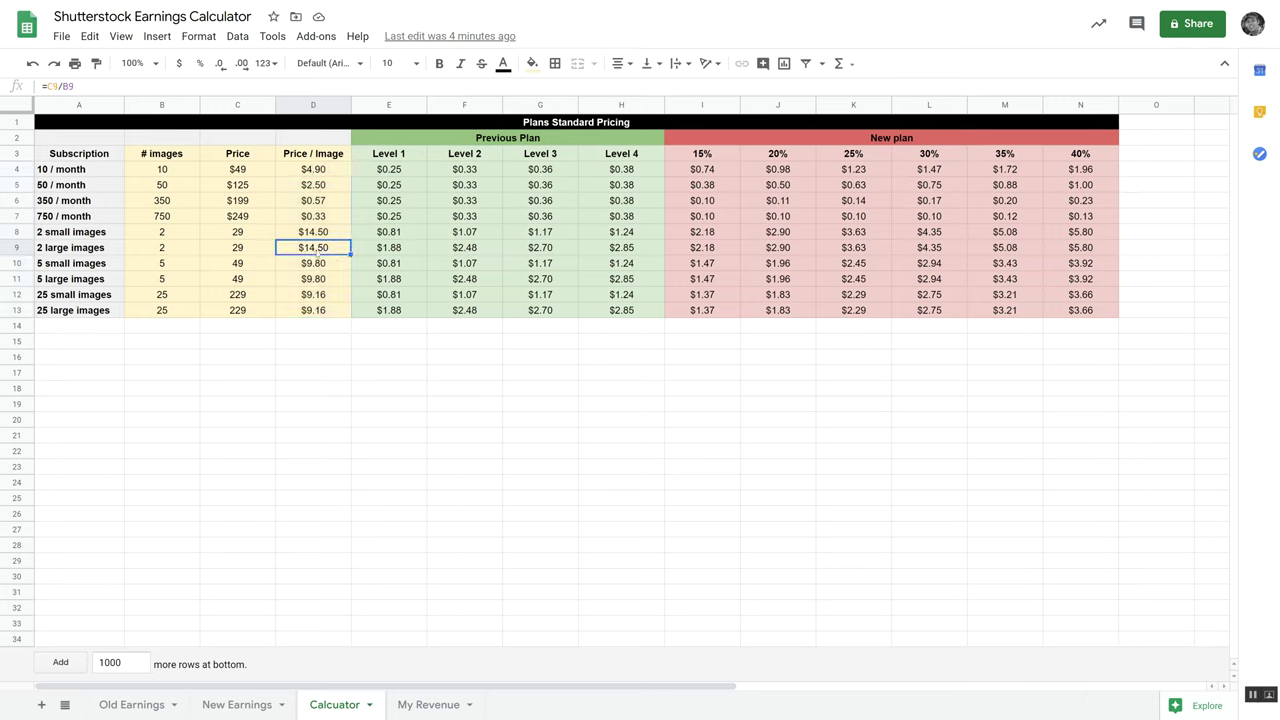
- Compare the image packs' previous payouts with the new plan's, from 15% to 40% for 2 large images and Level 4 against 40% for all packs
click(546, 252)
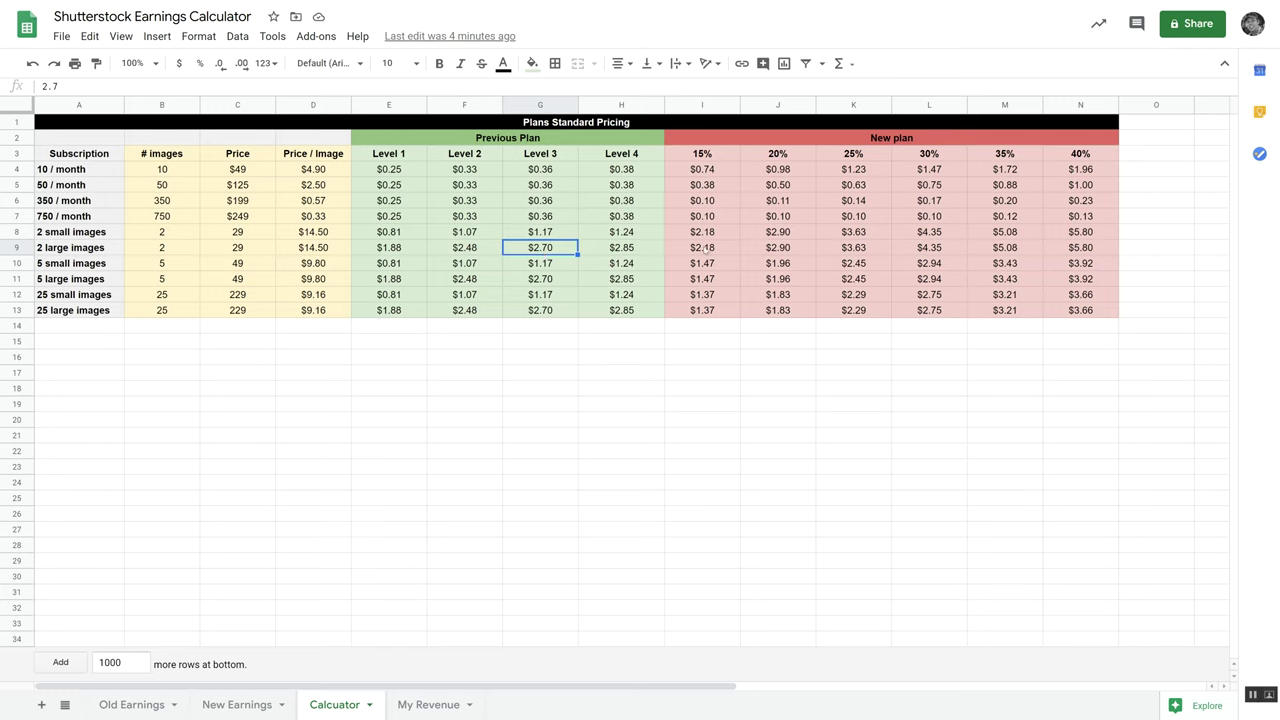
click(704, 248)
click(787, 250)
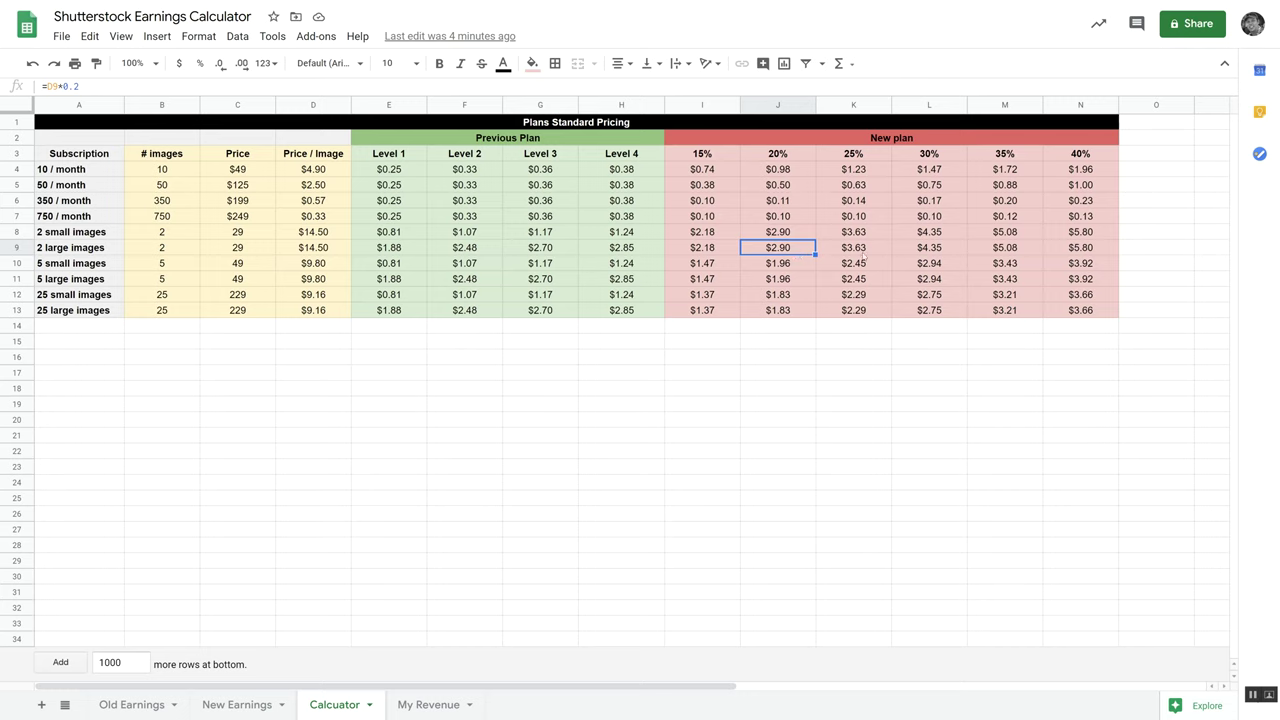
key(Right)
click(1090, 246)
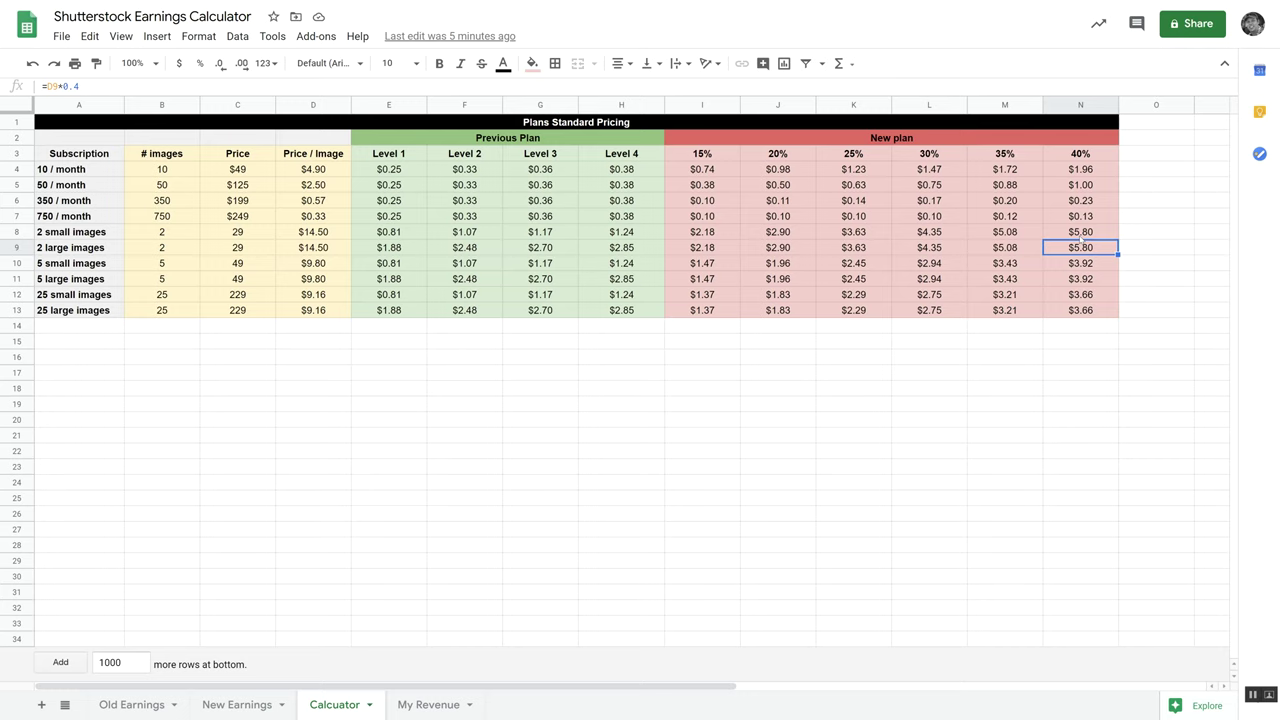
drag(1080, 234, 1076, 322)
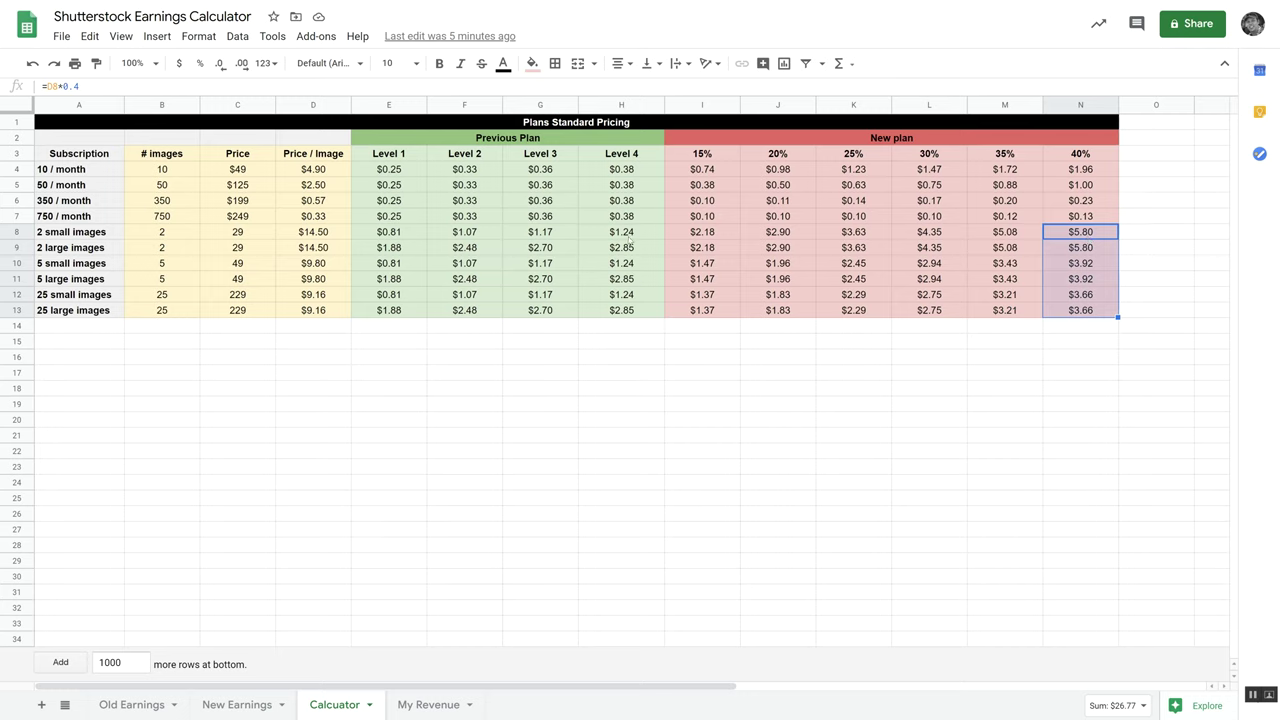
drag(636, 240, 610, 315)
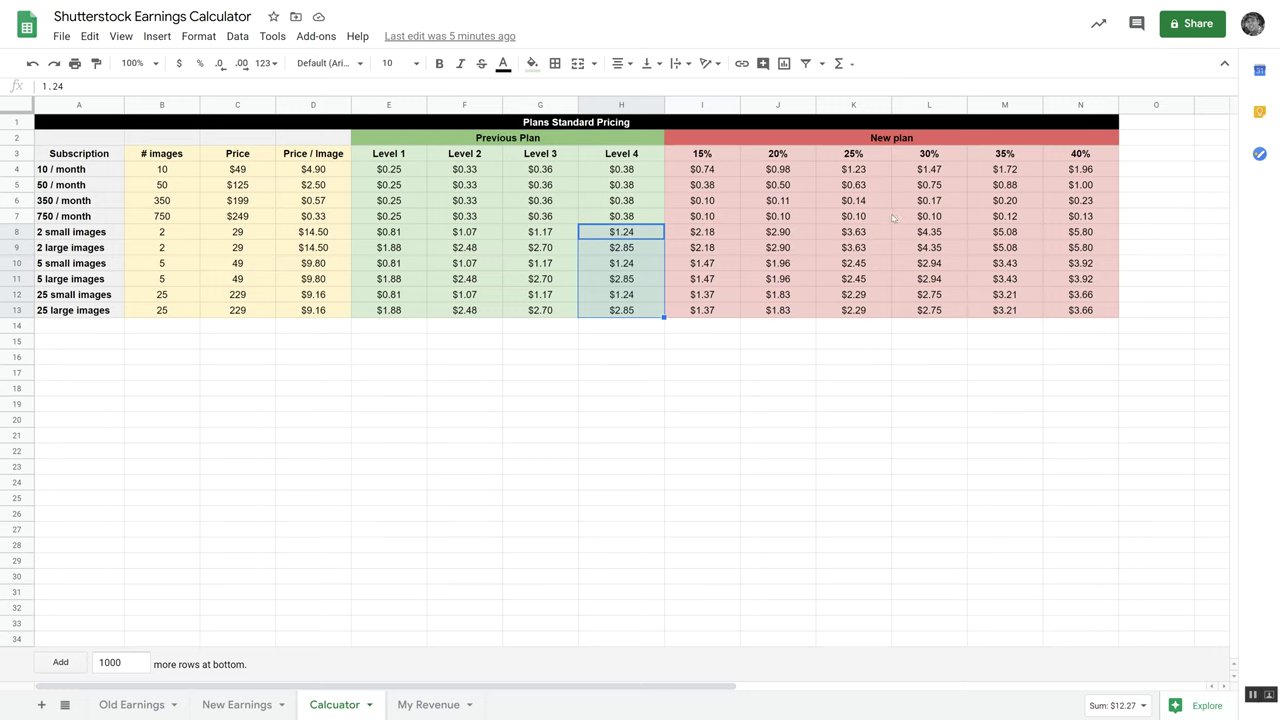
- Check the new 15% payout for 10 / month, and the new 25% against the previous Level 3 payout for 50 / month
click(699, 172)
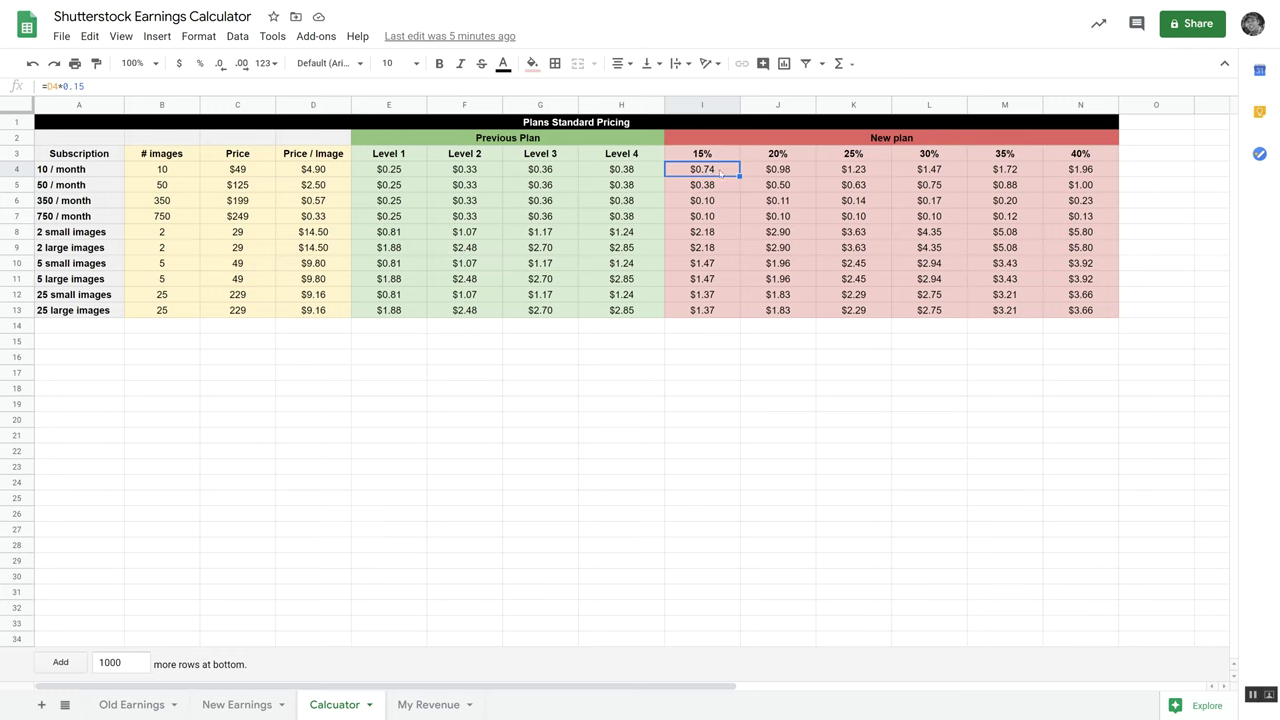
click(872, 189)
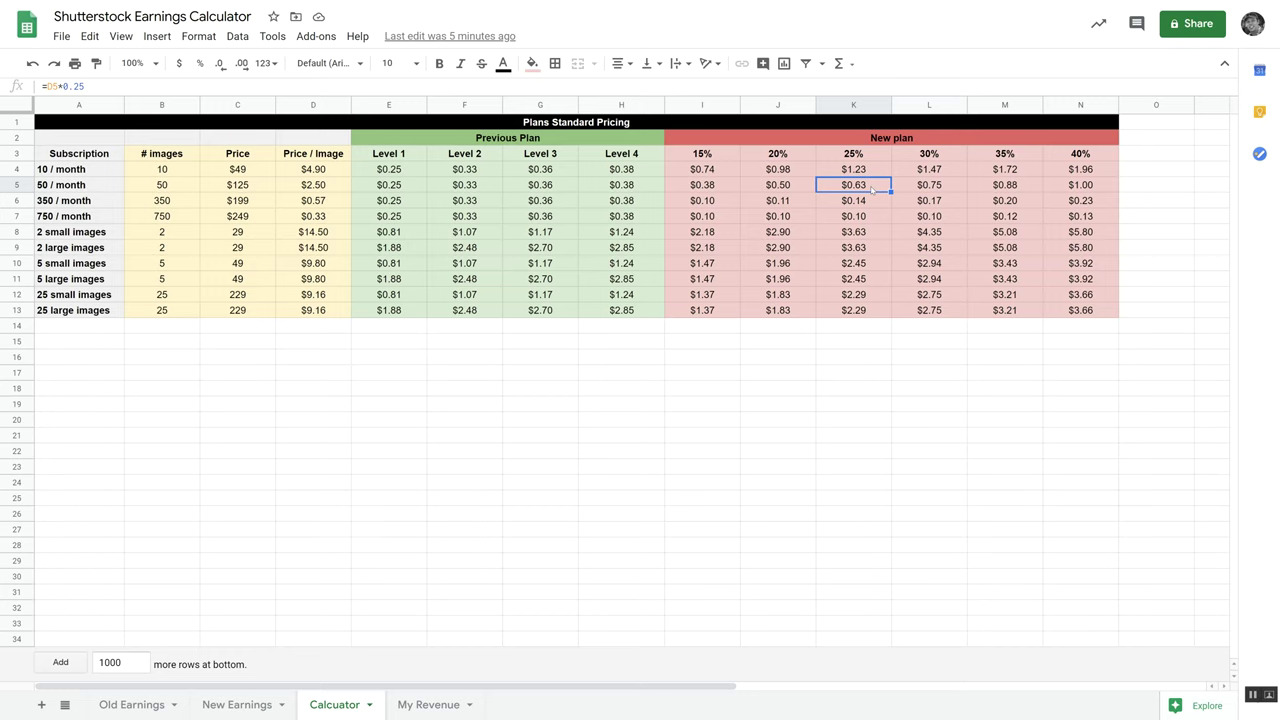
click(543, 188)
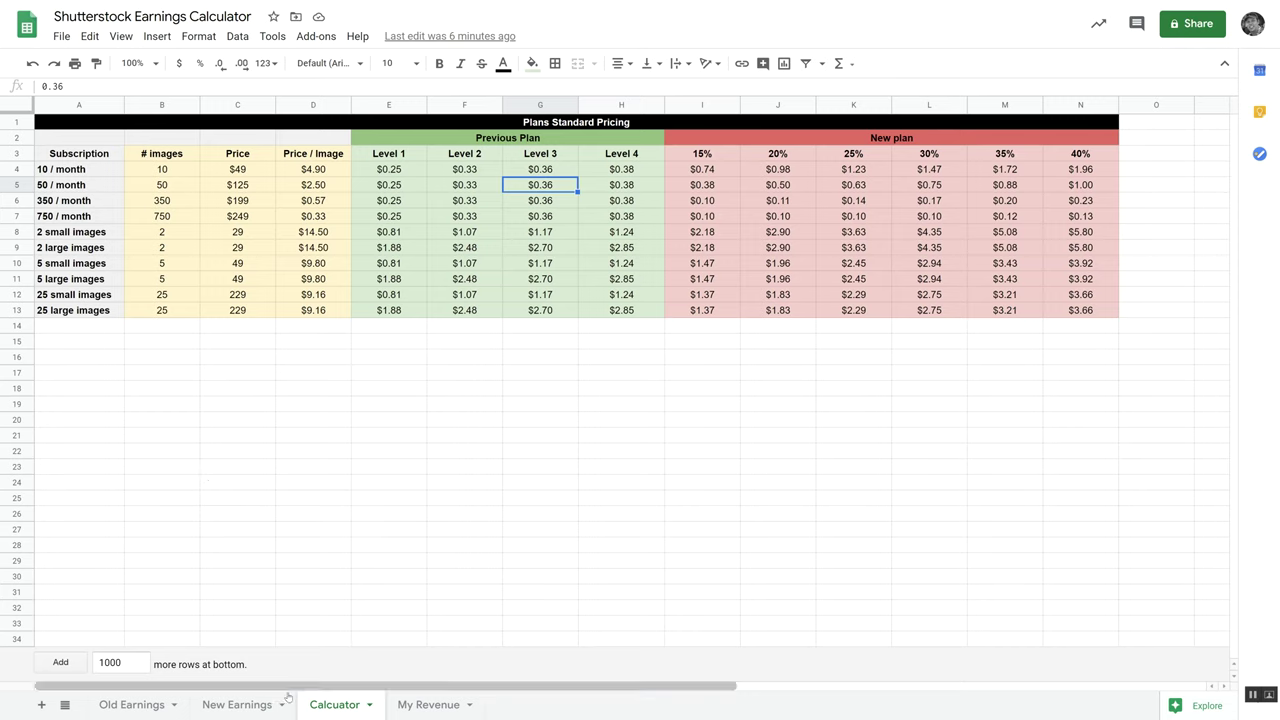
- On the My Revenue sheet, examine the Assumed % values for the monthly subscriptions and the small and large image packs
click(414, 706)
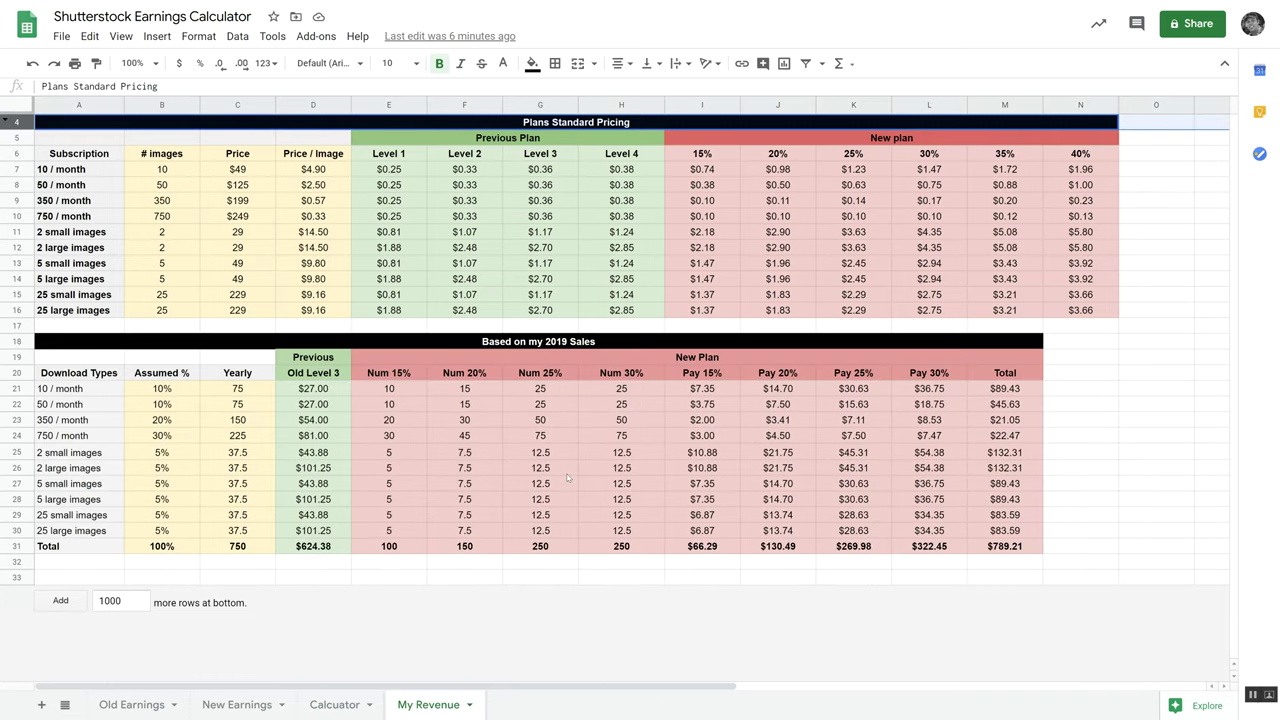
drag(160, 393, 156, 532)
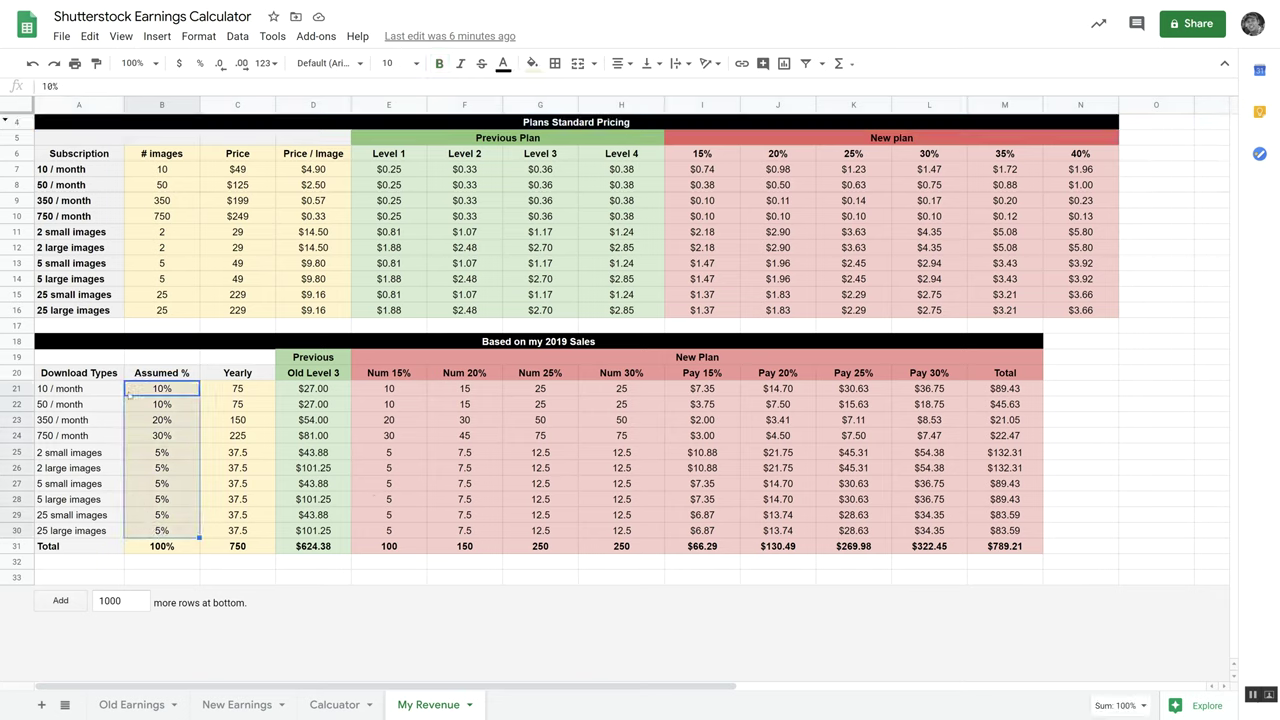
click(170, 440)
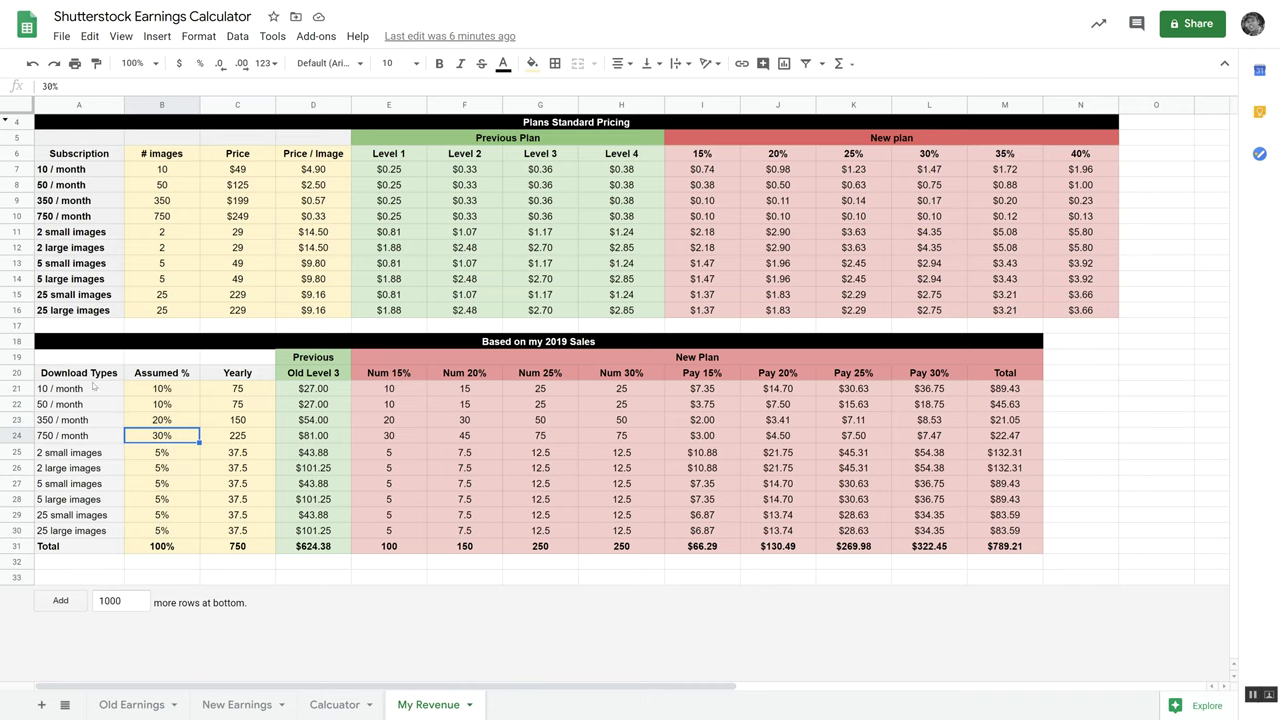
drag(97, 390, 93, 441)
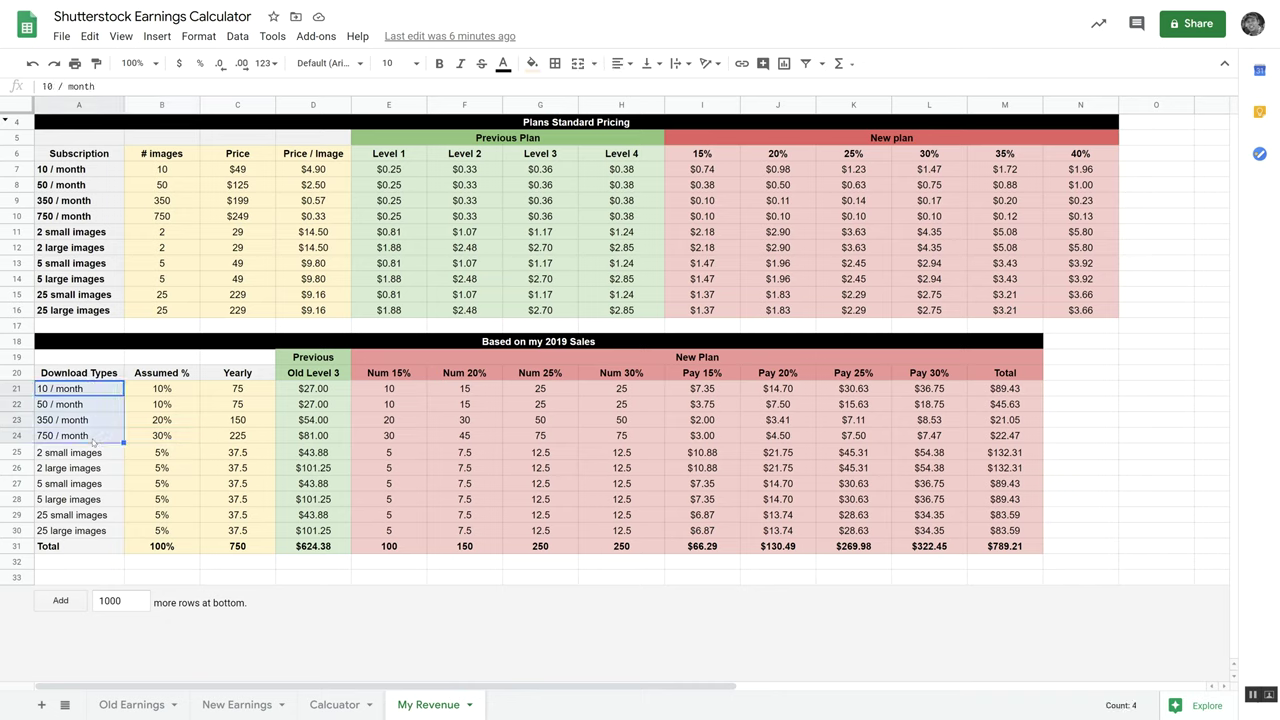
click(165, 440)
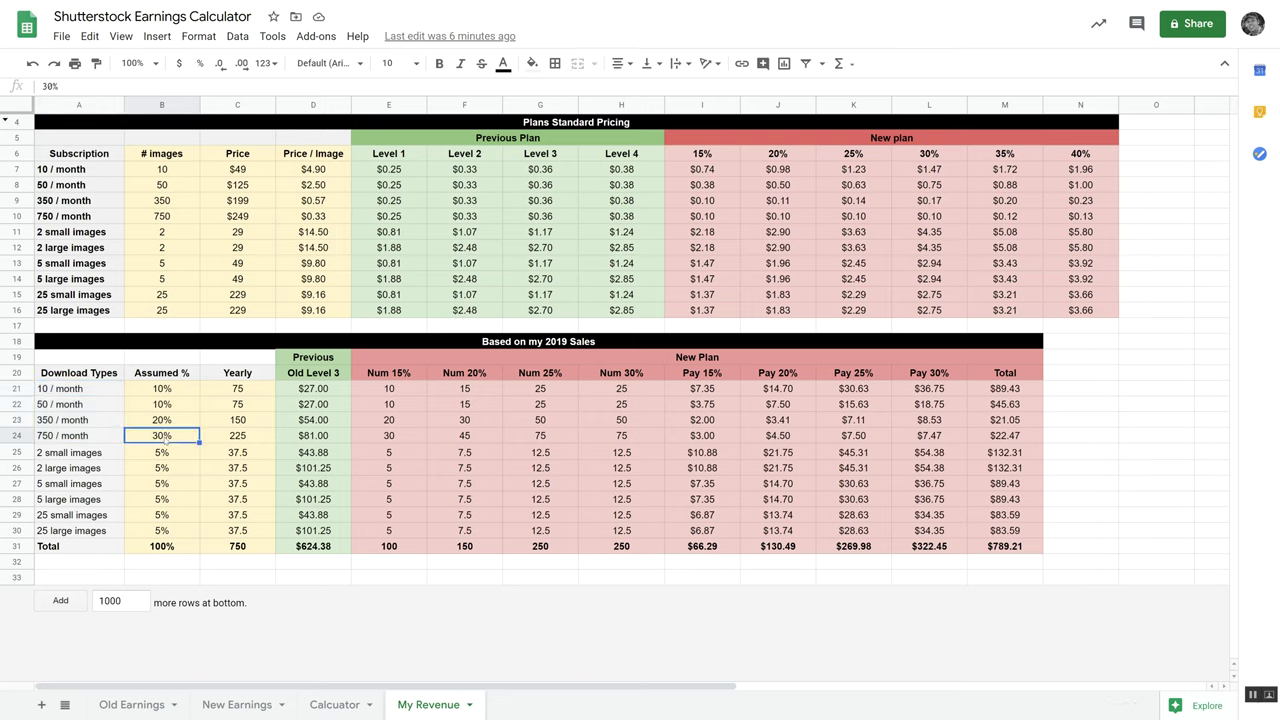
click(172, 421)
click(170, 408)
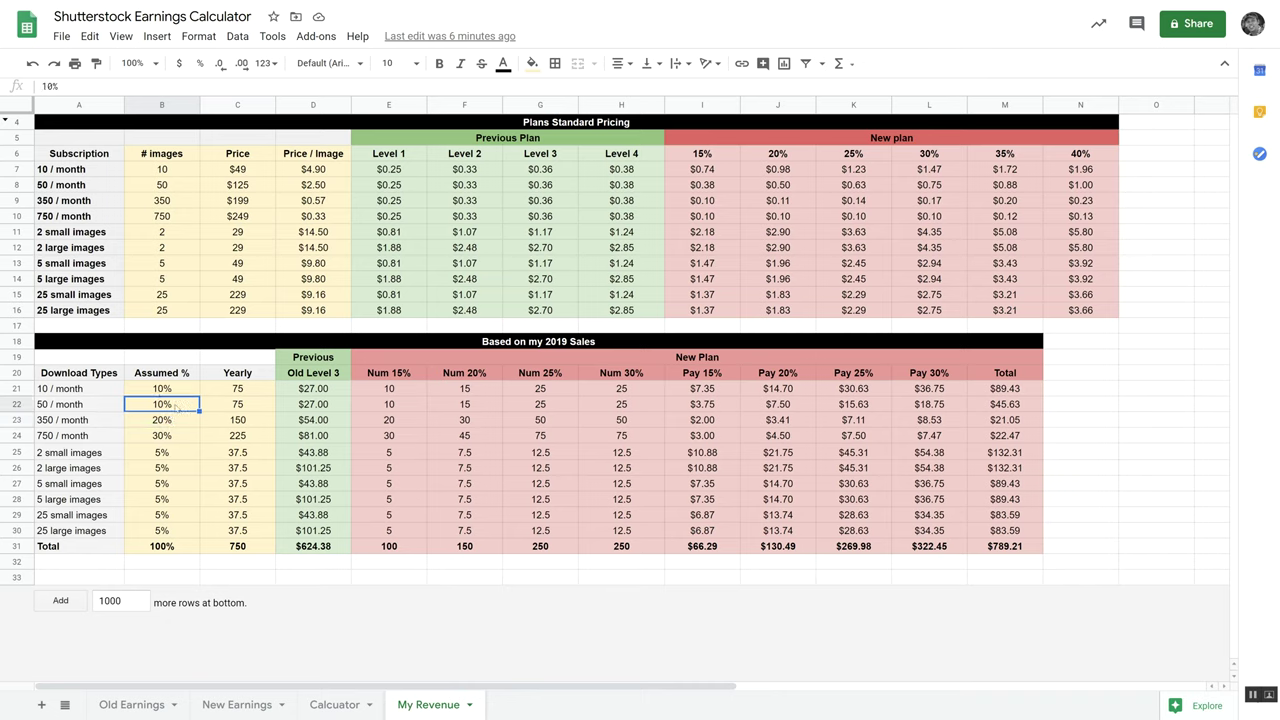
drag(152, 455, 156, 537)
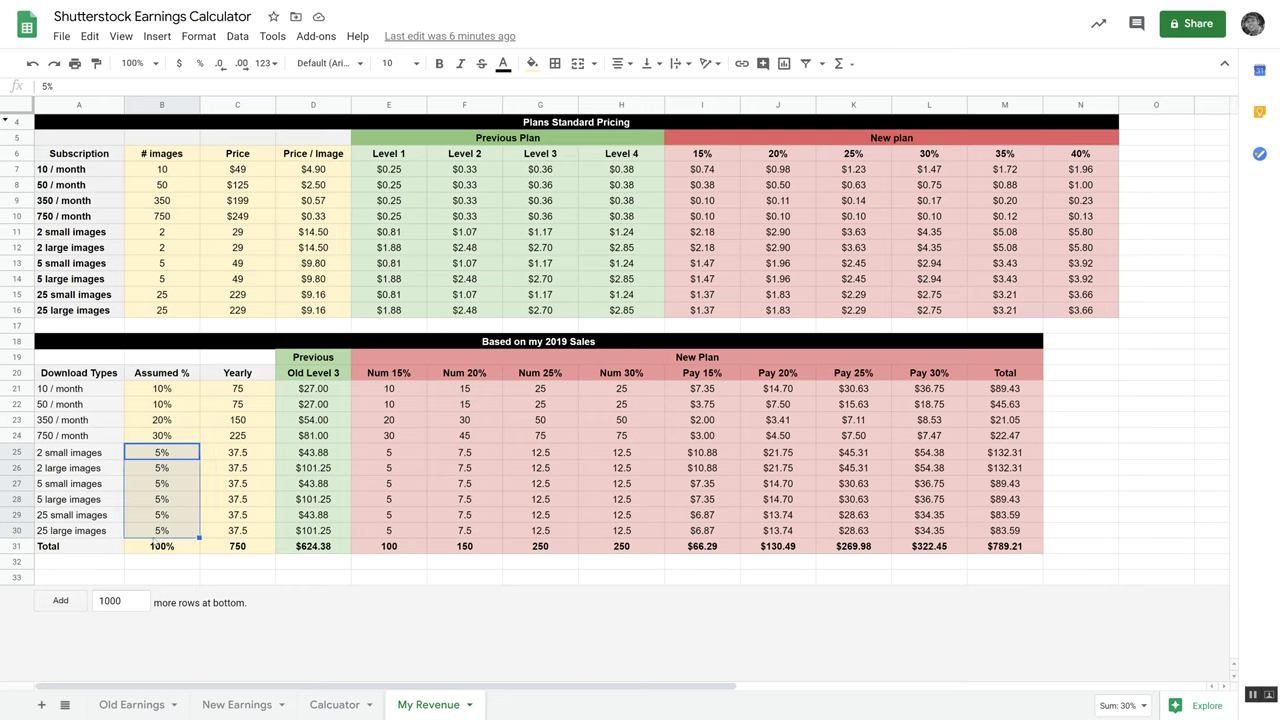
- Inspect the Yearly and Old Level 3 totals in the 2019 sales table along with the full range of assumed percentages
click(244, 548)
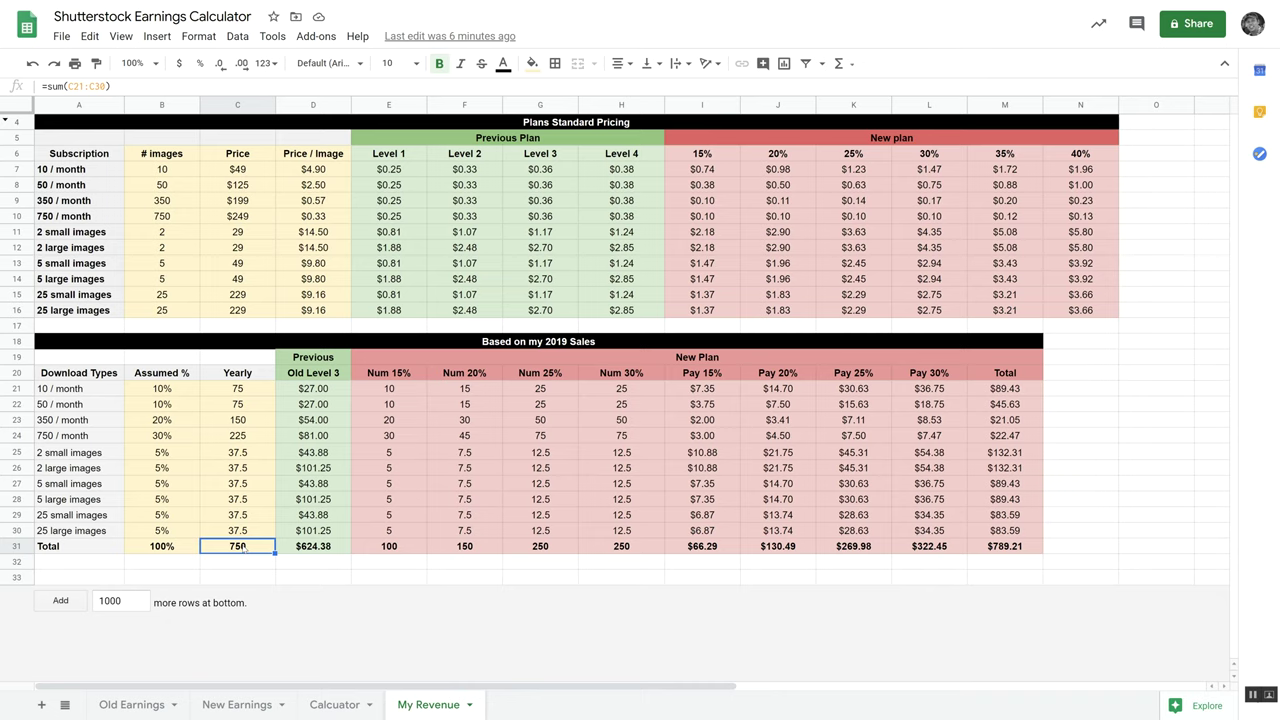
click(308, 550)
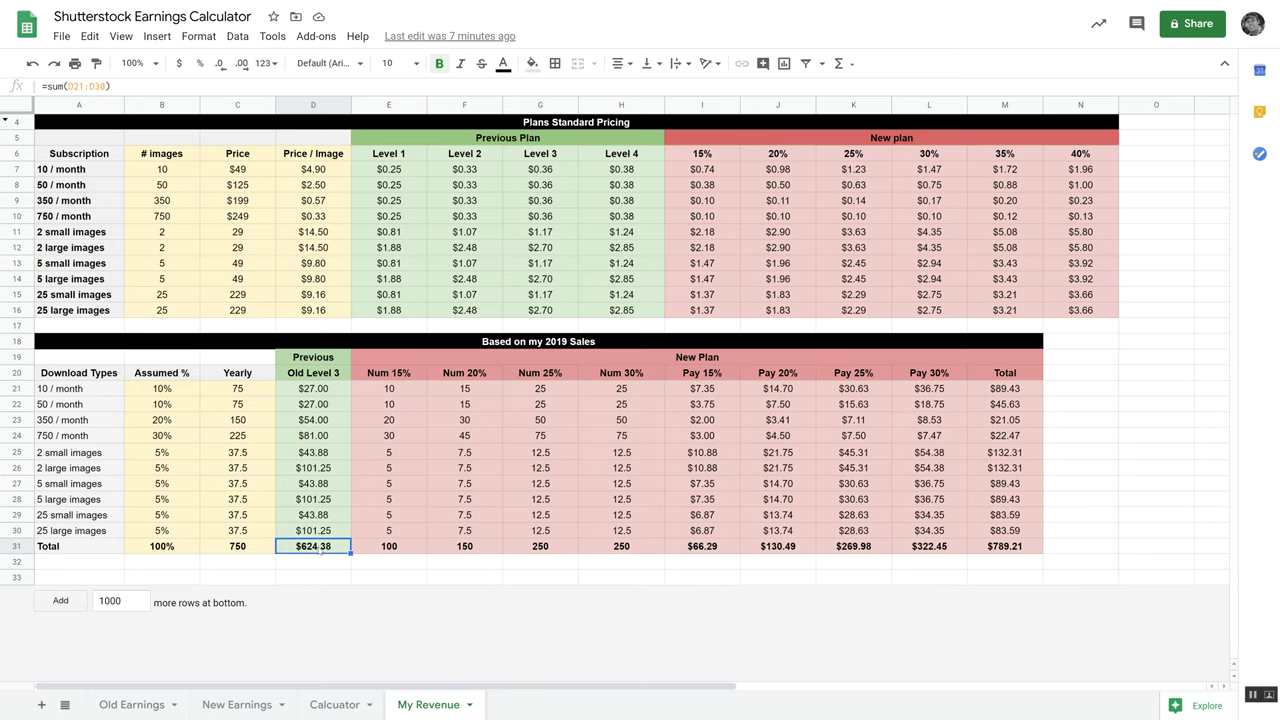
drag(172, 394, 165, 530)
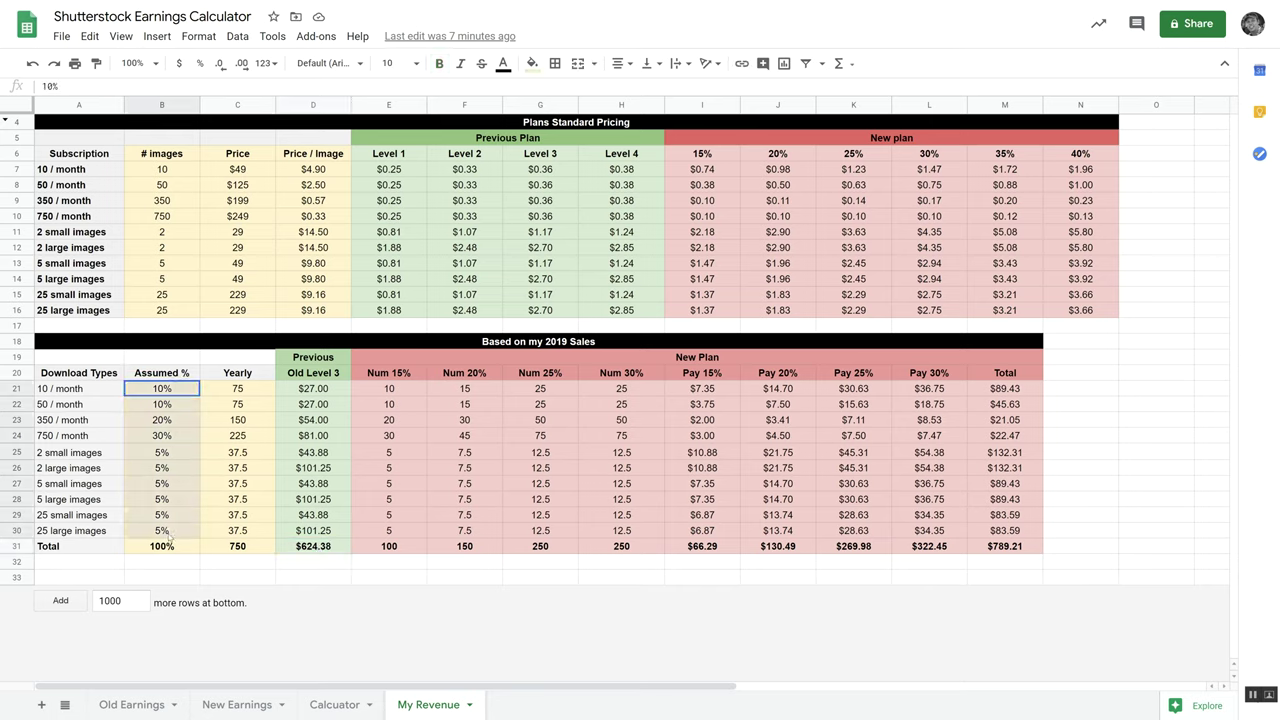
- Examine the new plan's download counts and the formulas behind the Num 15% and Yearly values for 10 / month
drag(389, 393, 708, 550)
click(408, 393)
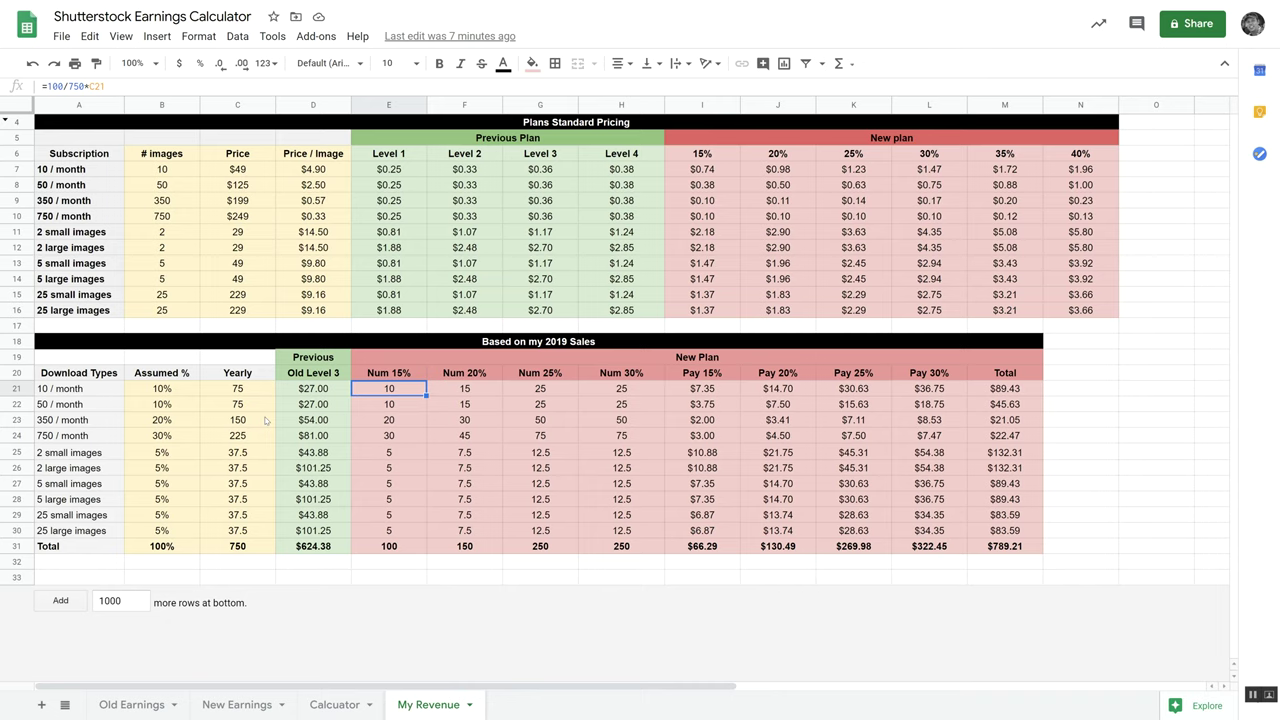
click(226, 390)
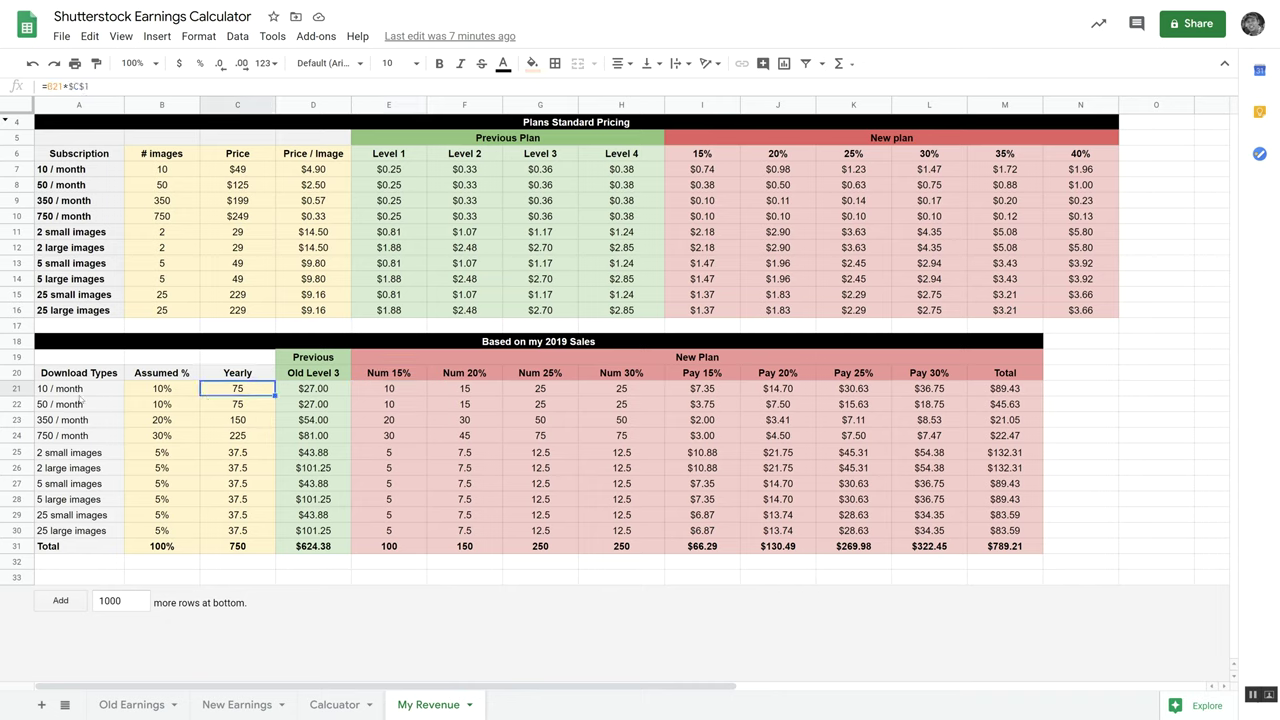
click(363, 394)
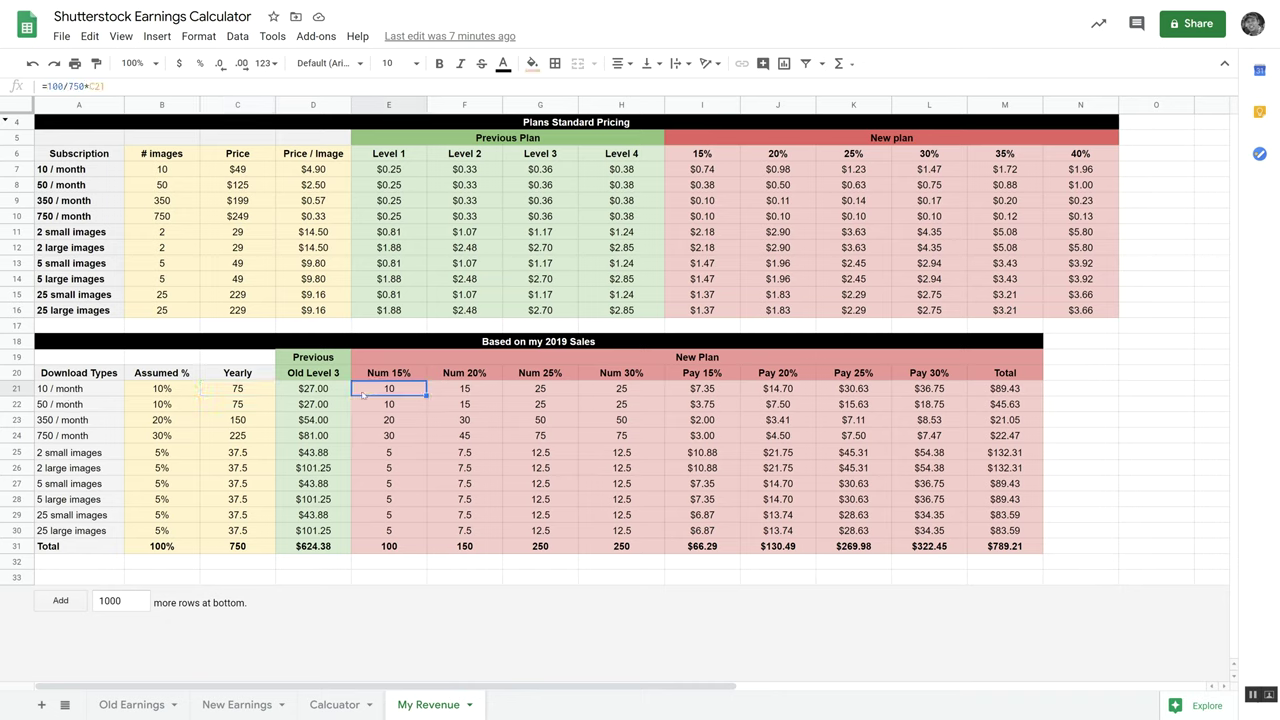
- Inspect the formulas behind the Num 20%, Num 25% and Num 30% download counts for 10 / month
click(478, 396)
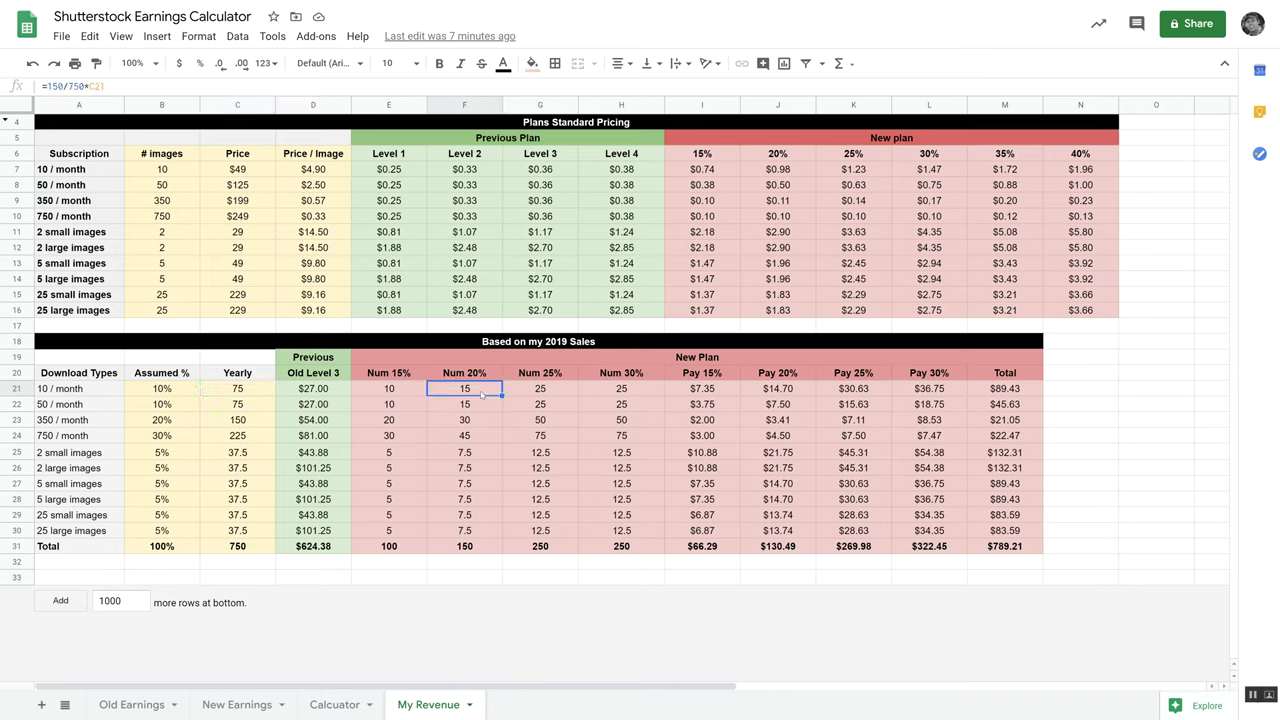
click(548, 391)
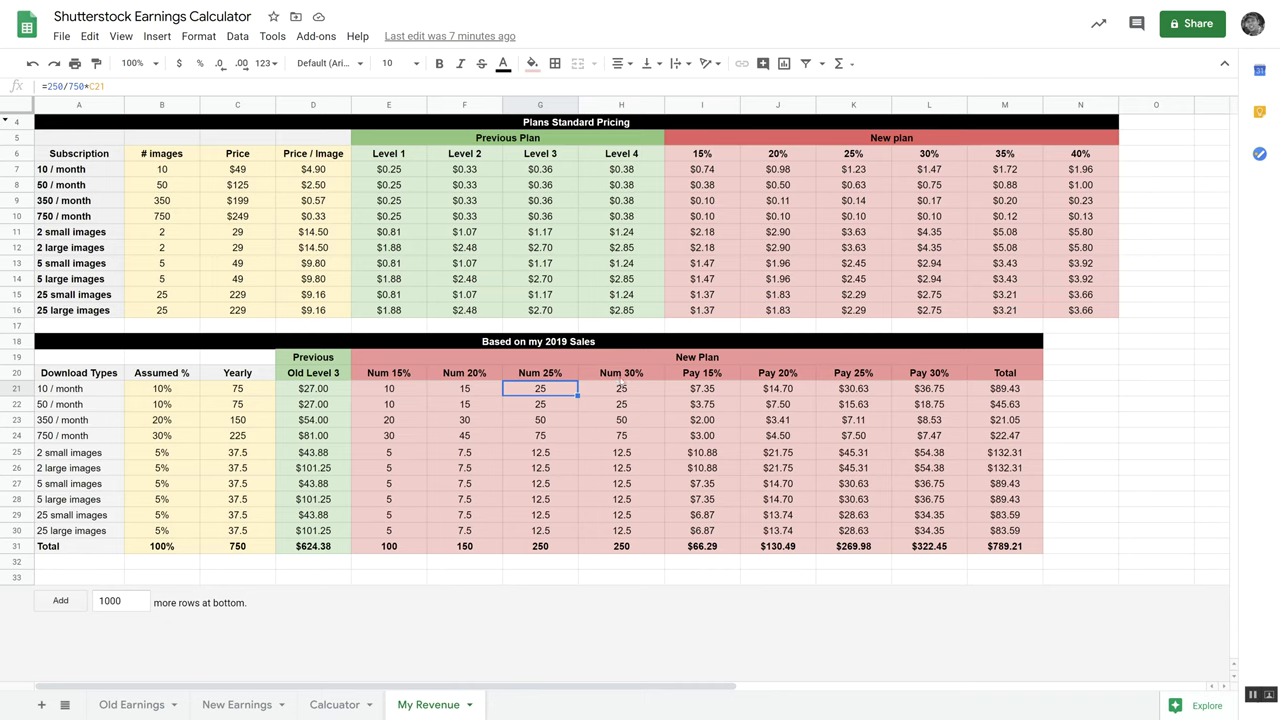
click(631, 394)
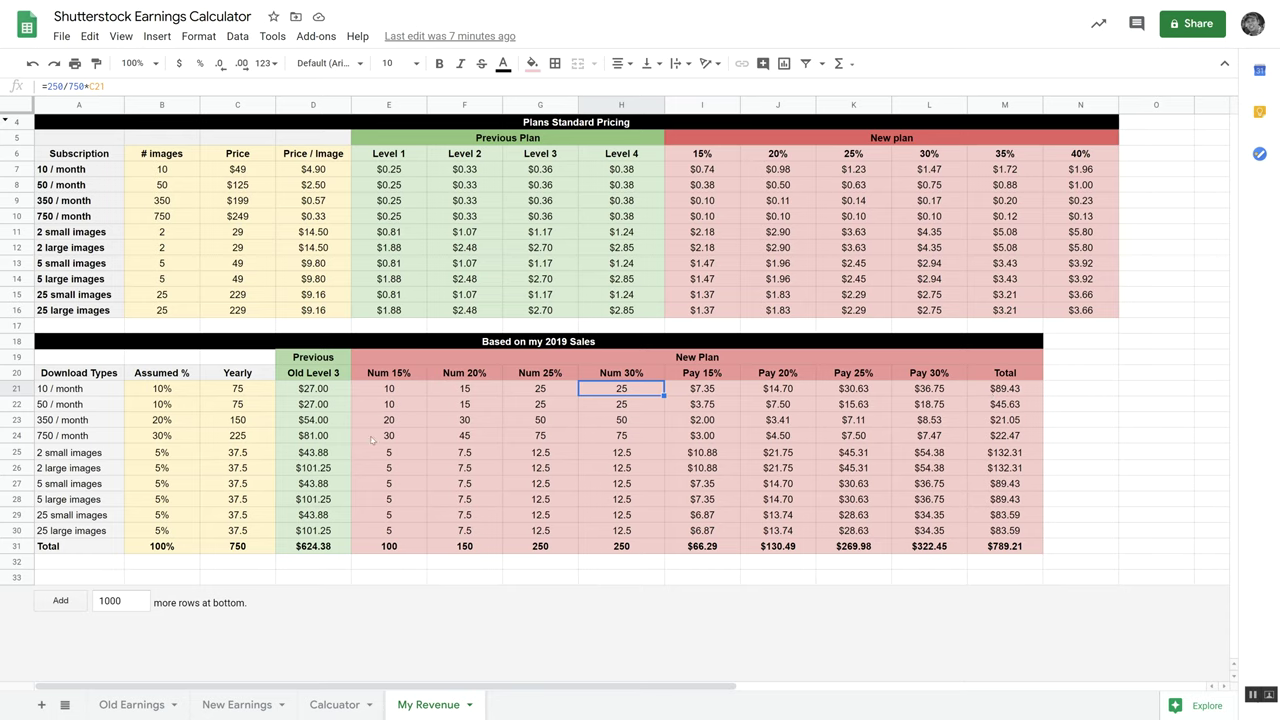
- Examine the 750 / month row of the 2019 sales table: yearly downloads, counts per level, Pay 15%, Pay 20% and Total
drag(373, 440, 517, 447)
click(242, 438)
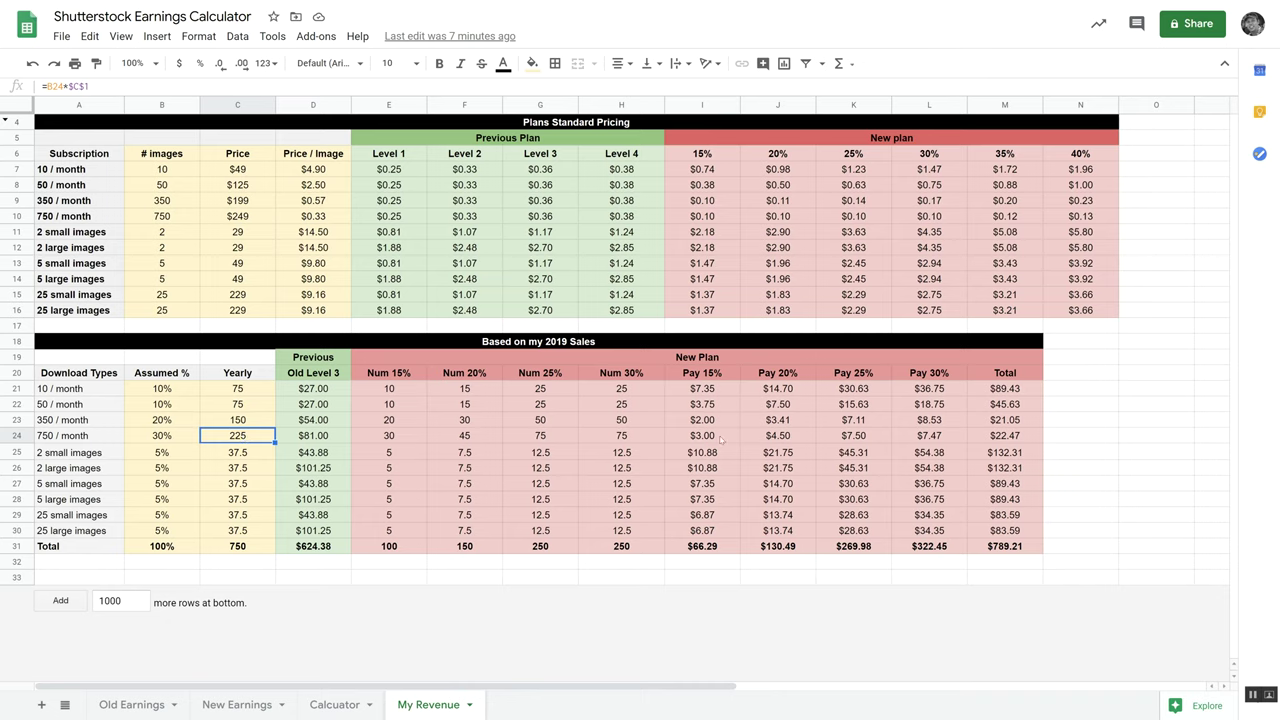
click(384, 440)
click(700, 442)
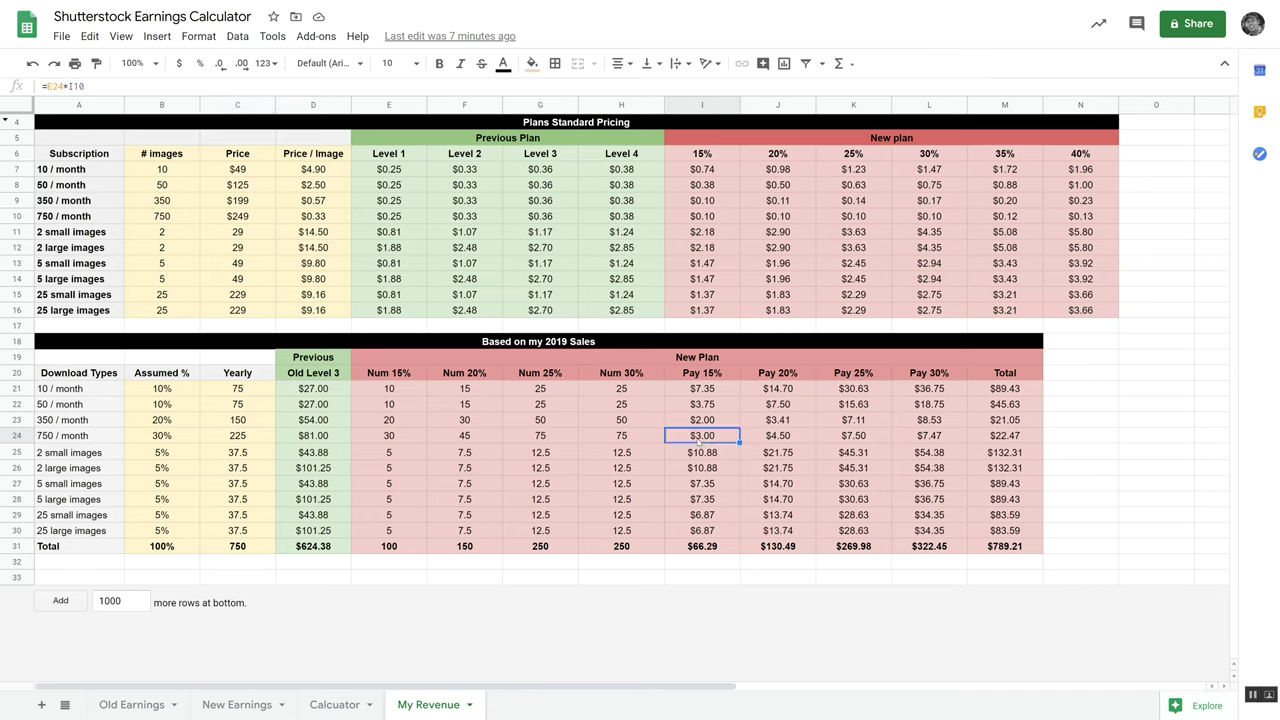
click(760, 438)
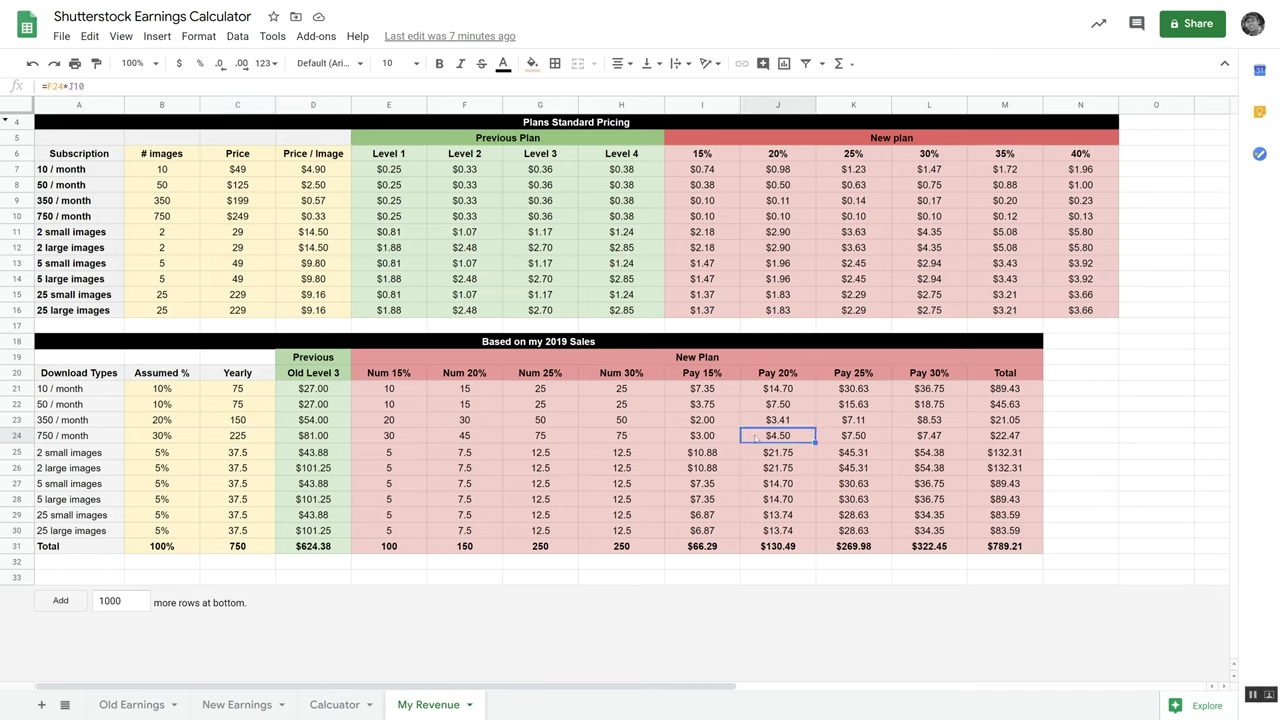
click(1012, 437)
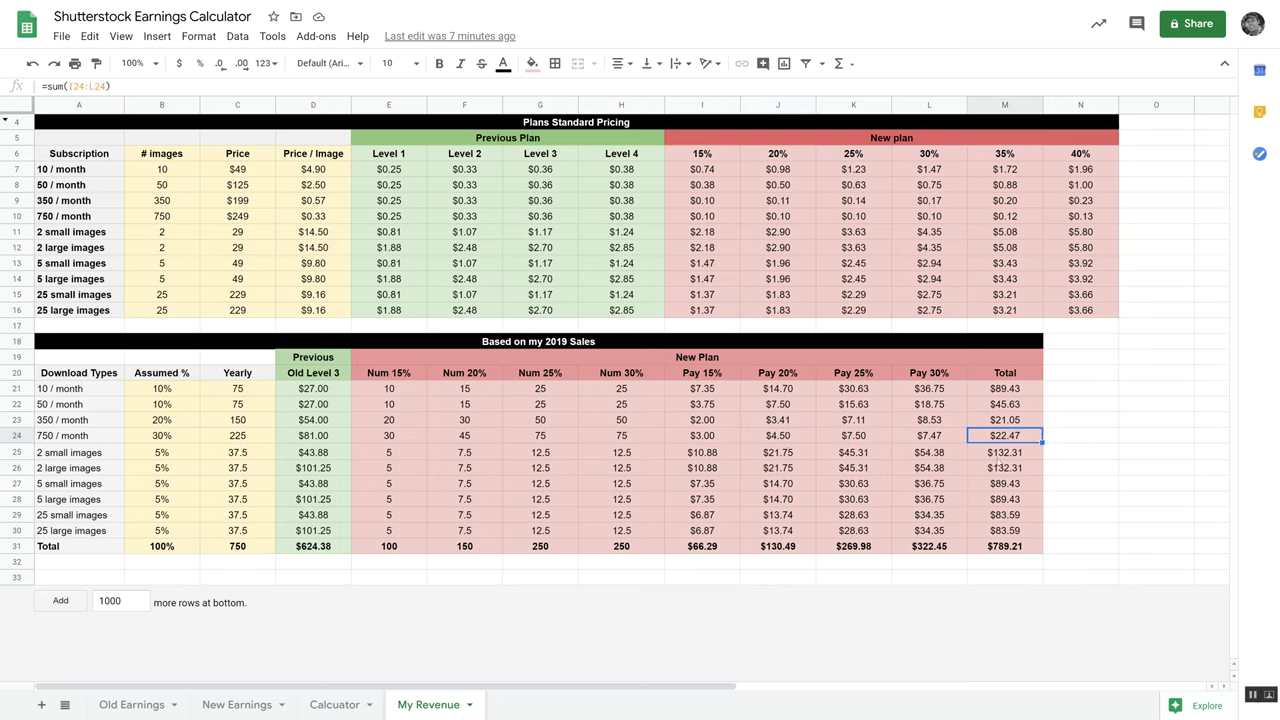
- Review the new plan totals for the small and large image packs, the Pay 30% column total and the overall total
drag(1000, 452, 1000, 530)
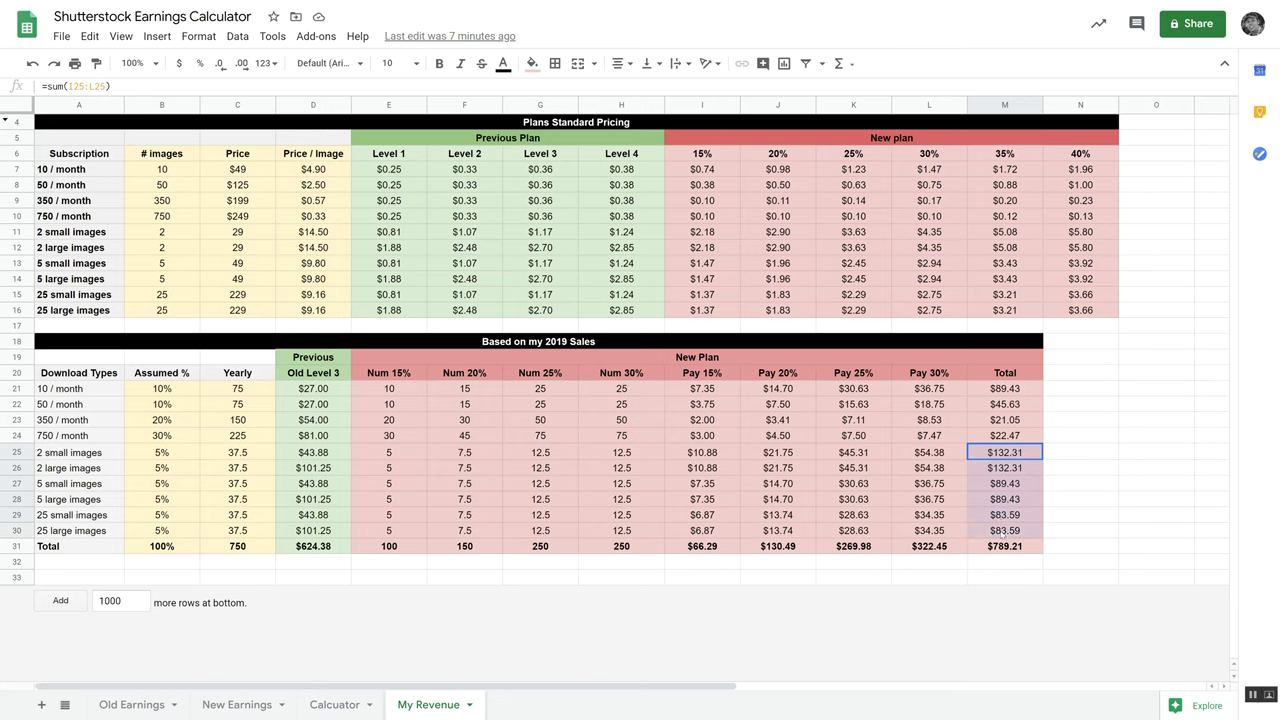
click(940, 547)
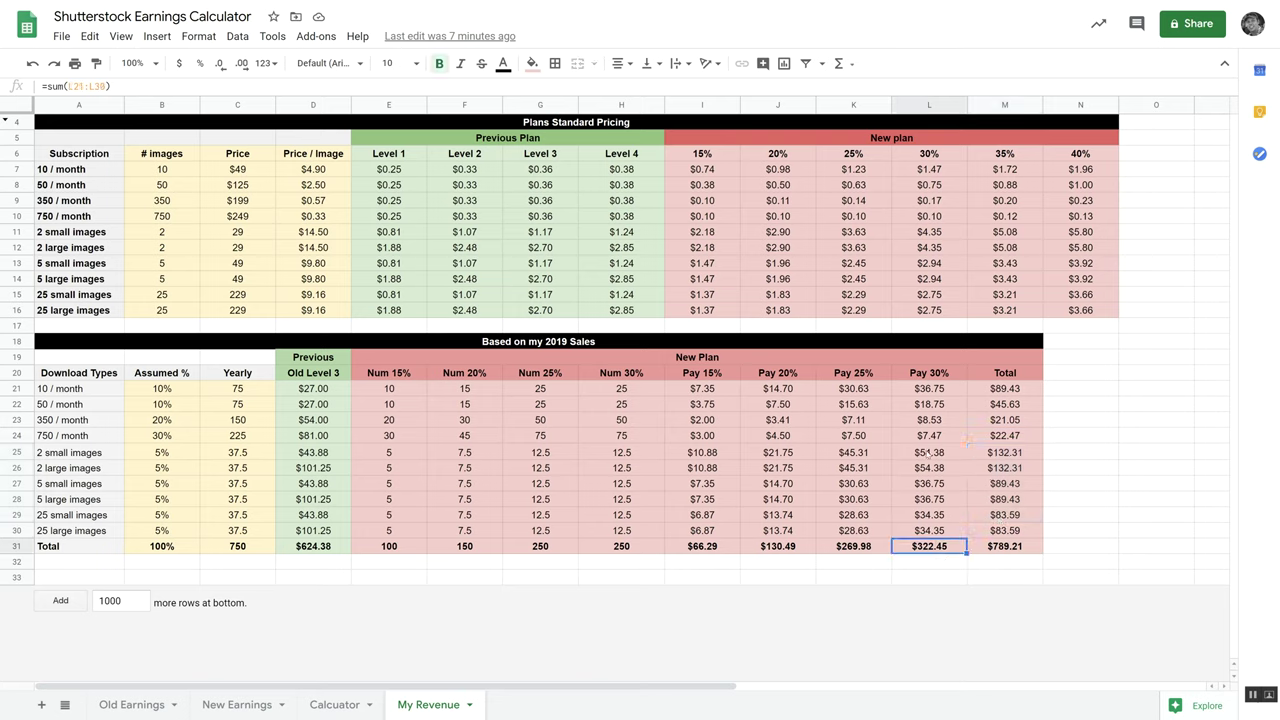
click(1005, 546)
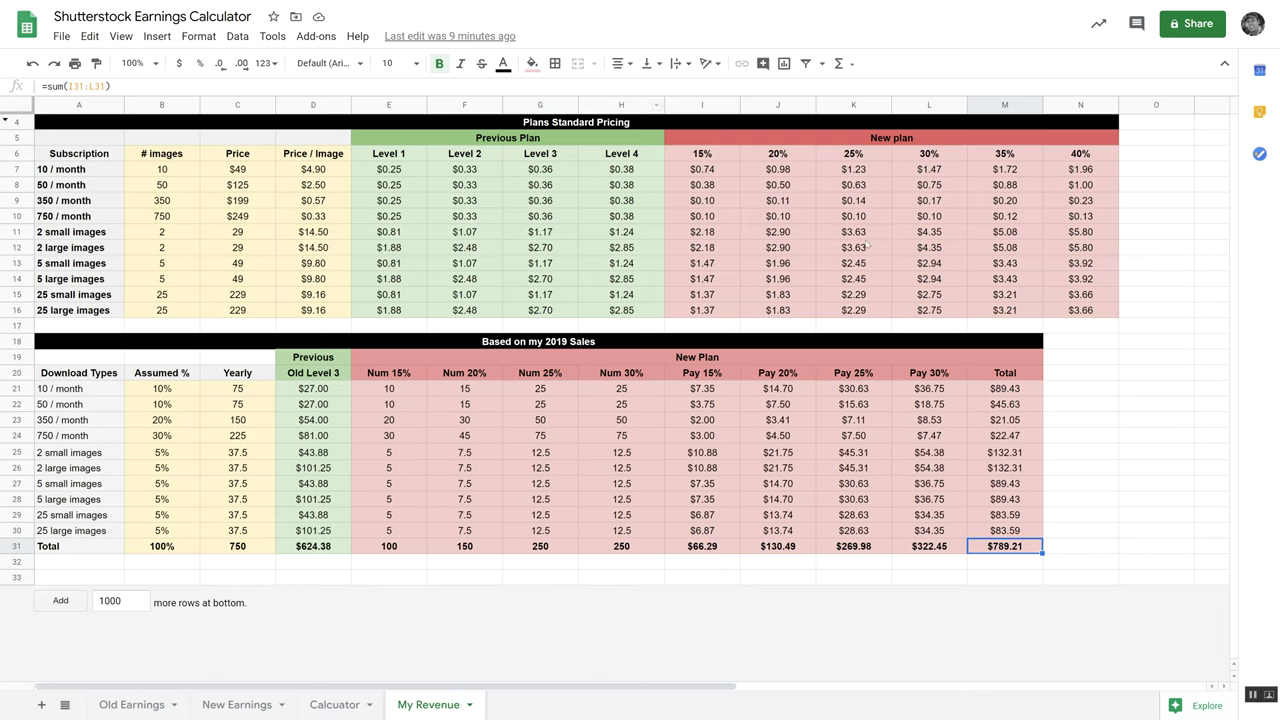
- Compare the new plan's 40% payouts for 350 / month, 750 / month and 2 small images in the standard pricing table
drag(1076, 201, 1087, 237)
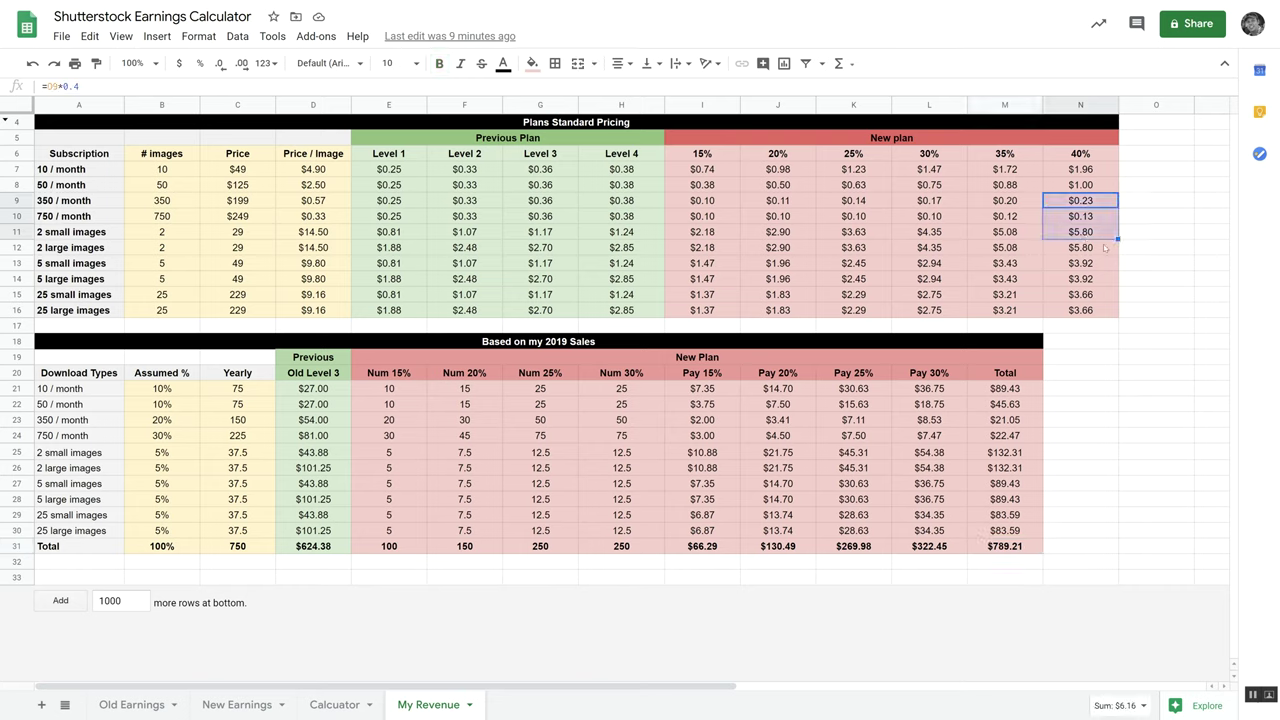
click(1103, 233)
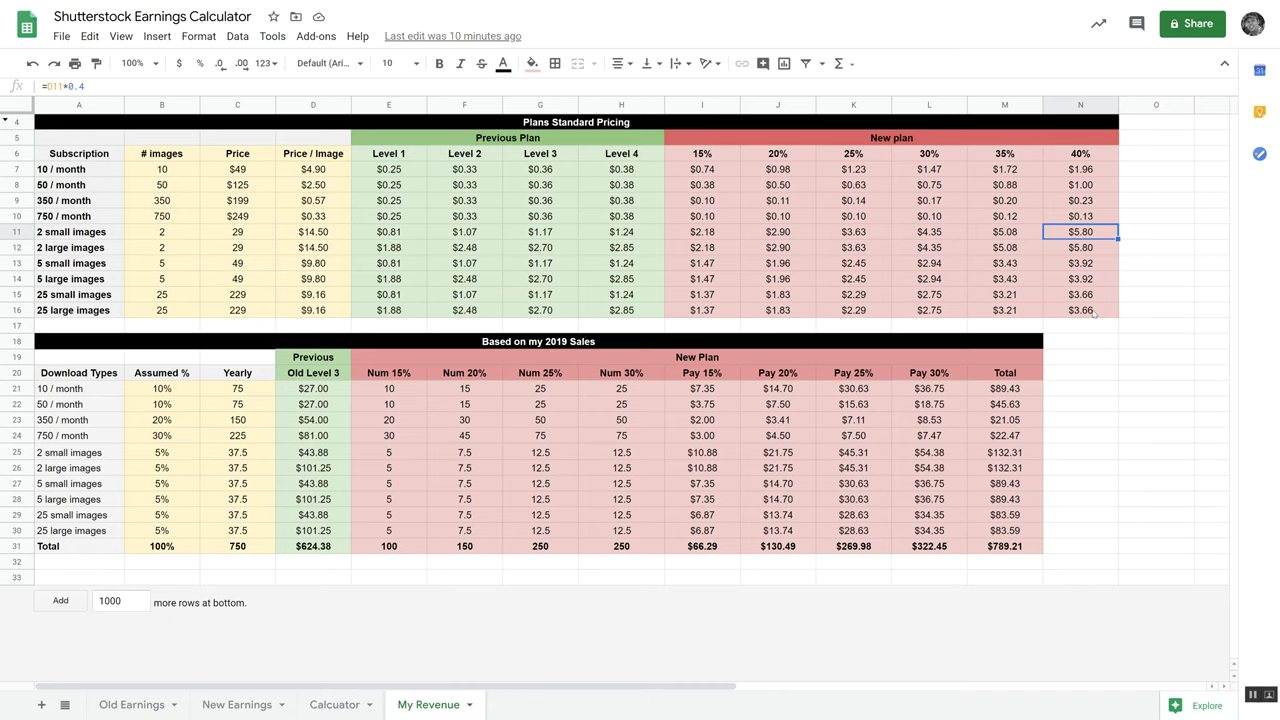
click(1088, 217)
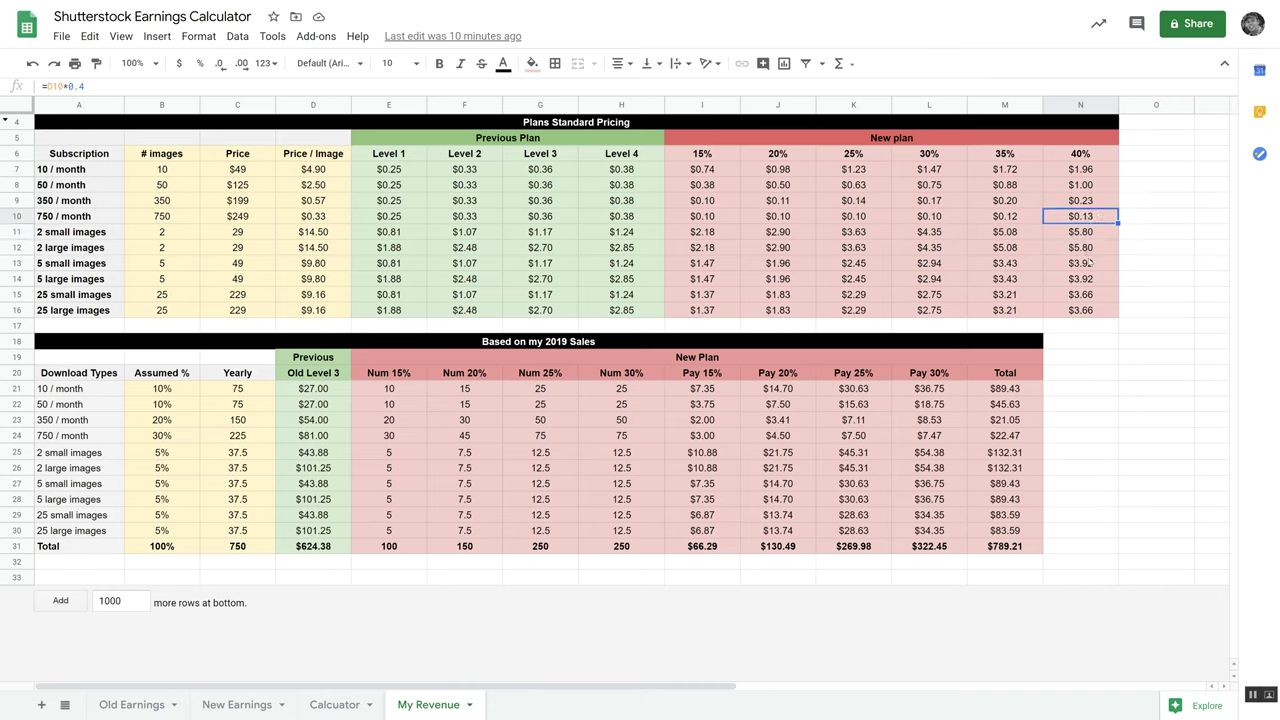